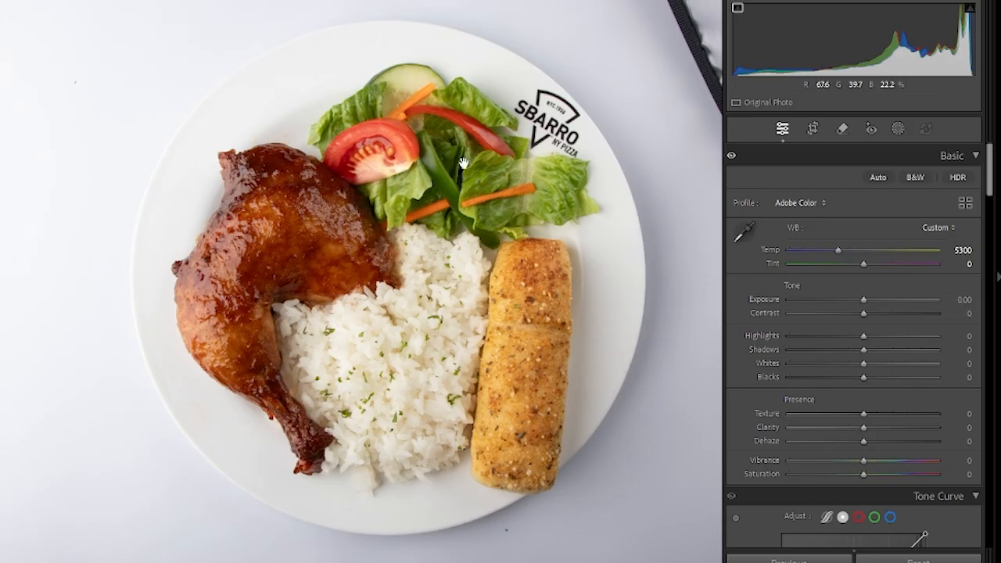
- Set the white balance by sampling the white plate rim above the chicken as neutral, and compare the result with the original
click(743, 234)
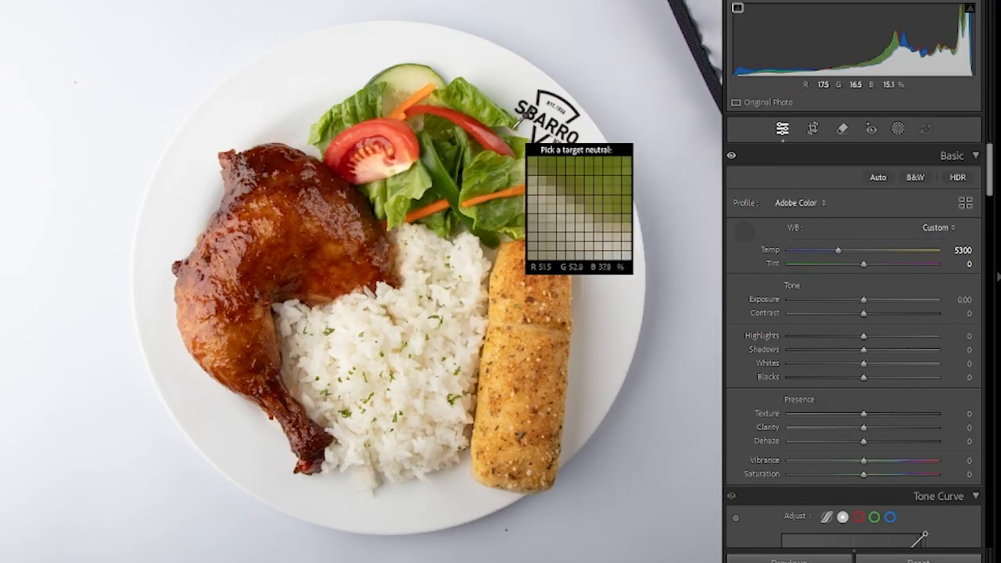
click(242, 117)
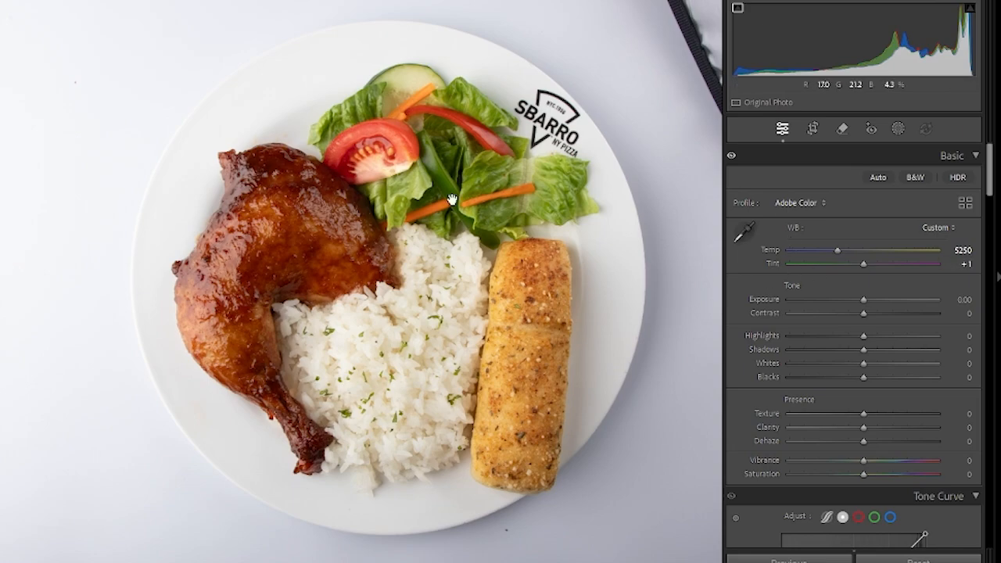
key(backslash)
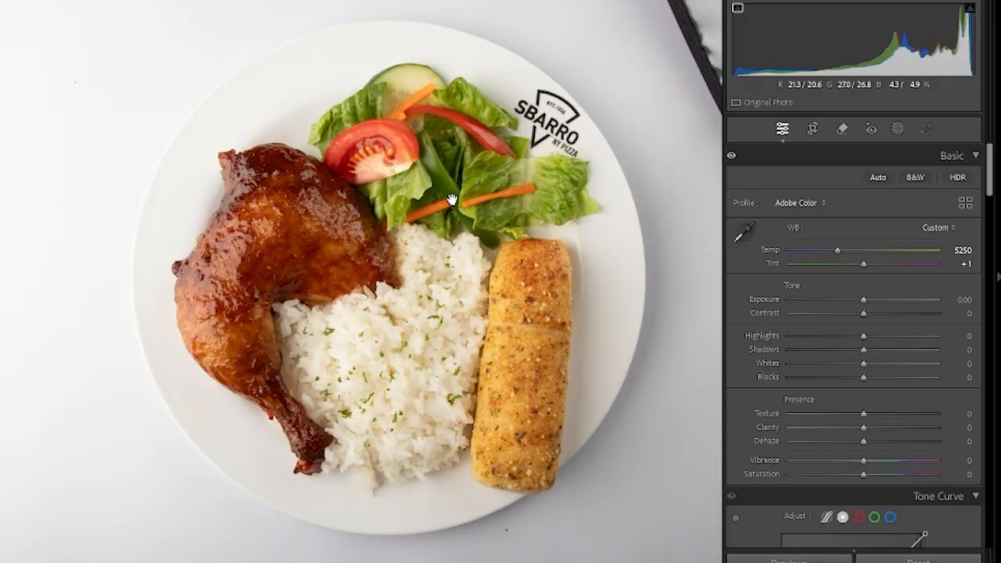
key(backslash)
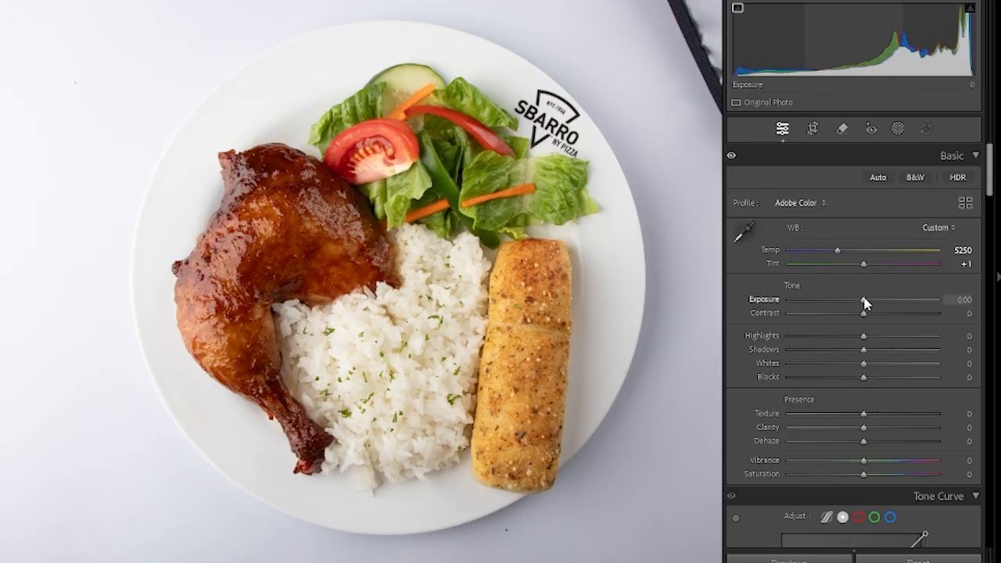
- Set Highlights to −95 and Shadows to +65 for the plate photo
drag(864, 342, 758, 352)
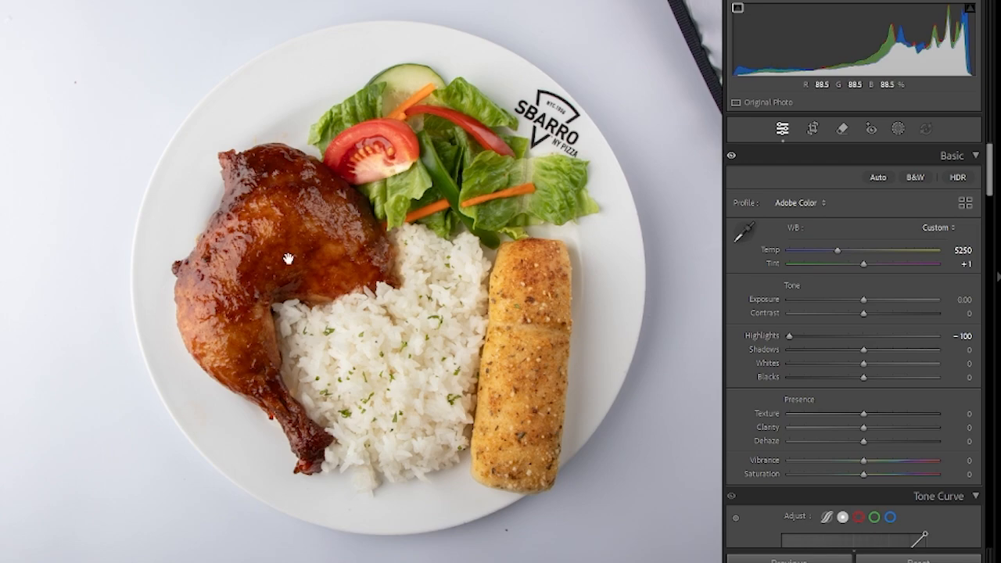
drag(789, 336, 793, 336)
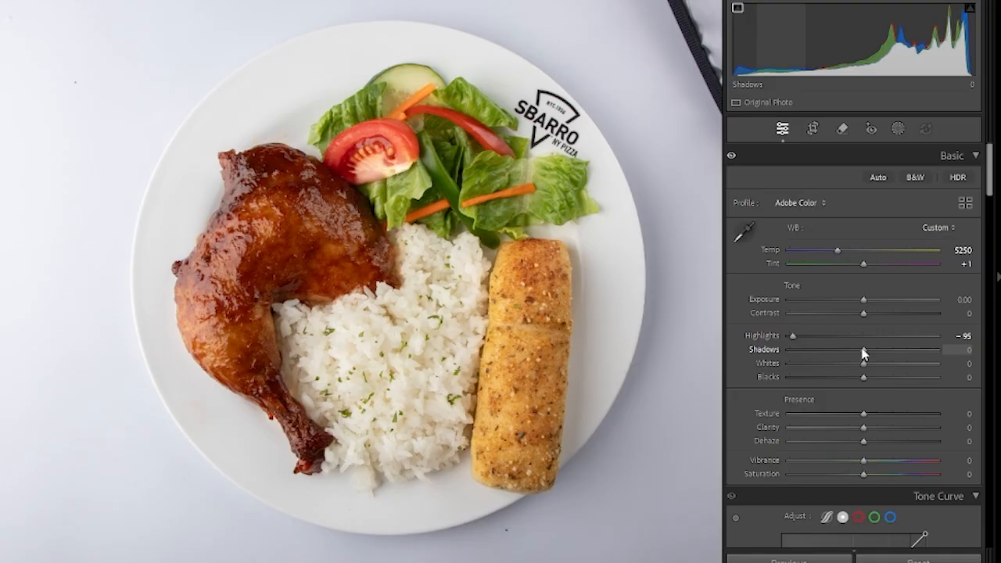
drag(864, 354, 885, 368)
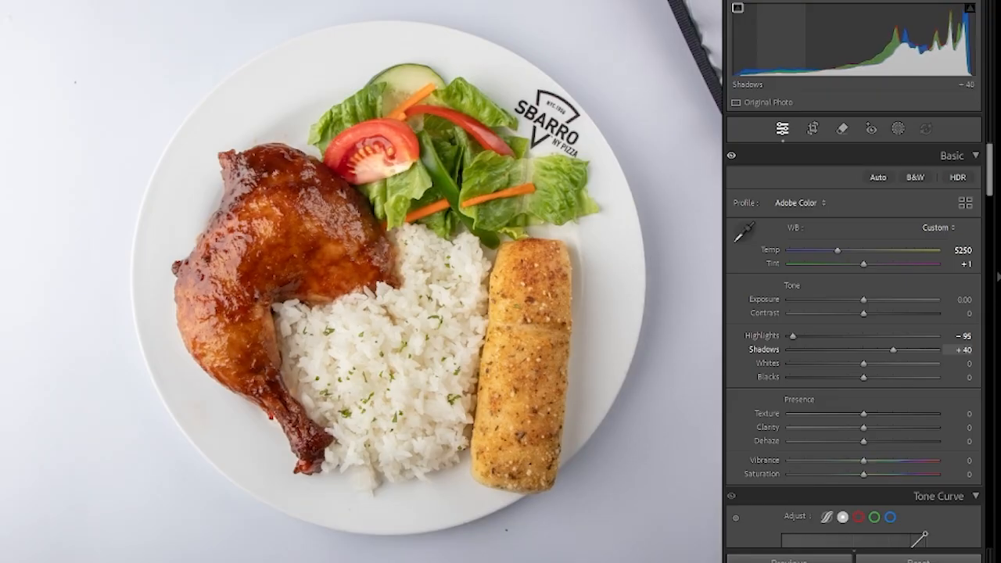
drag(897, 350, 911, 350)
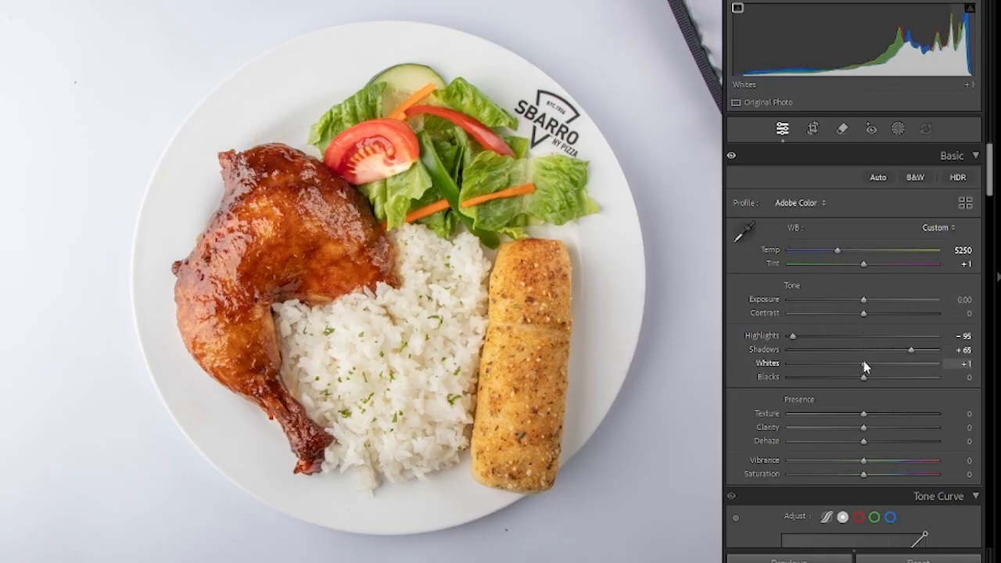
- Set Whites to +45, Blacks to +40 and Texture to +60
drag(864, 362, 896, 370)
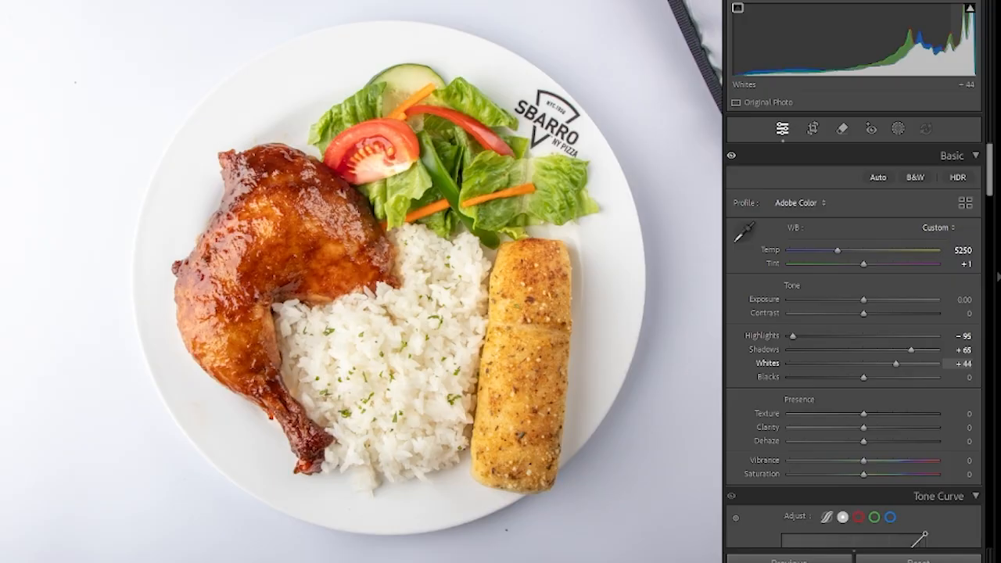
drag(896, 370, 896, 370)
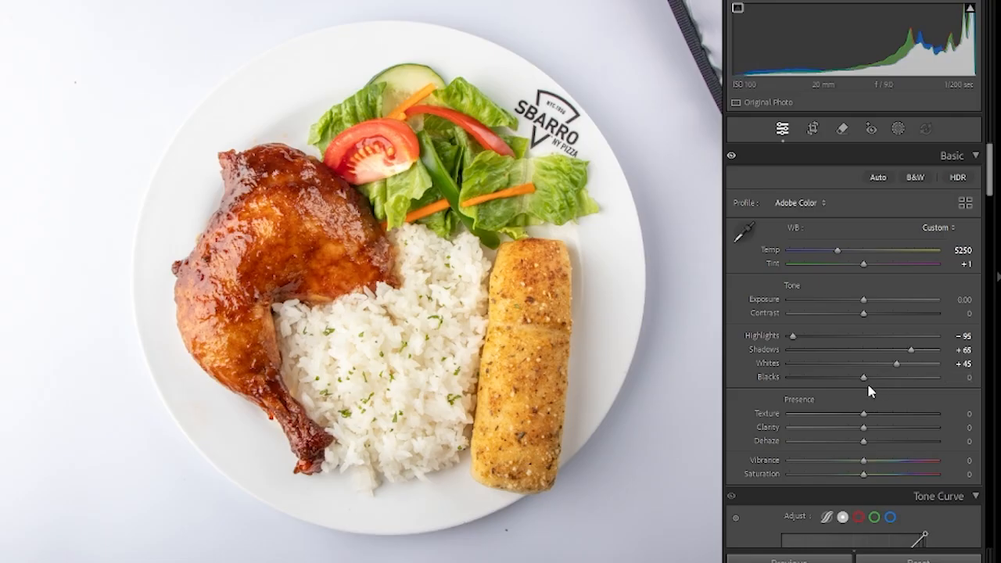
drag(863, 381, 894, 377)
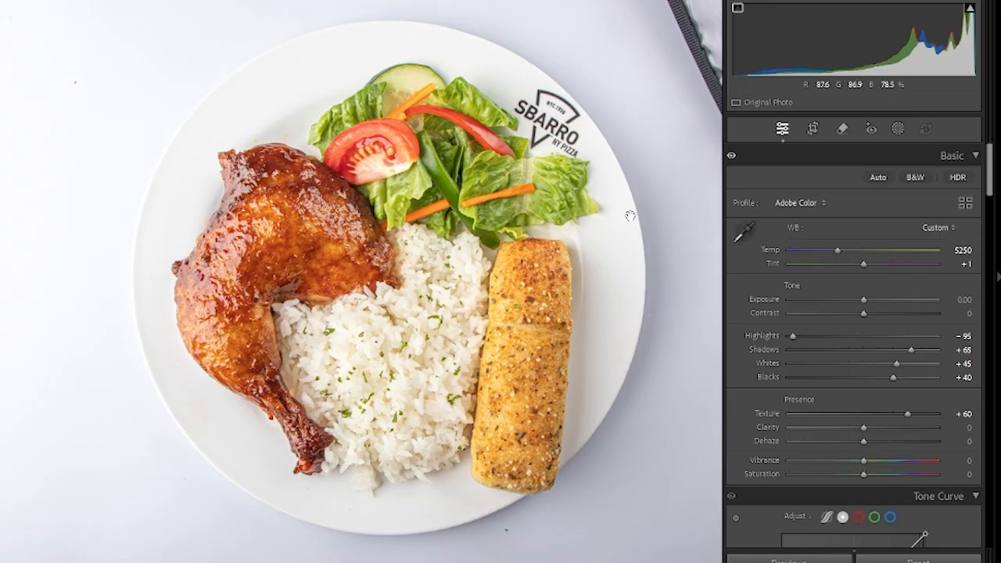
- Compare the photo with and without the Basic adjustments, and set Clarity to +25
click(732, 157)
click(732, 157)
click(732, 157)
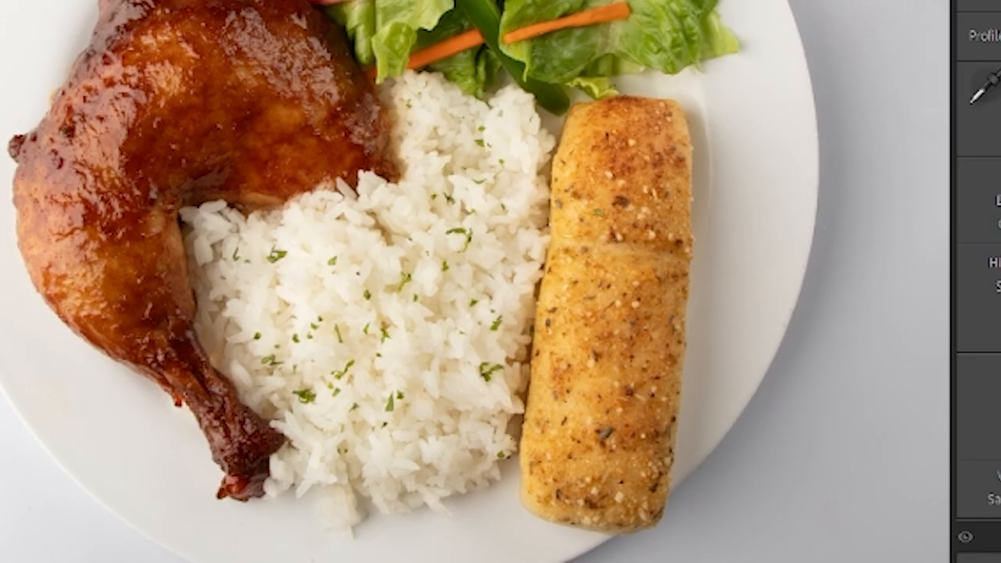
click(732, 156)
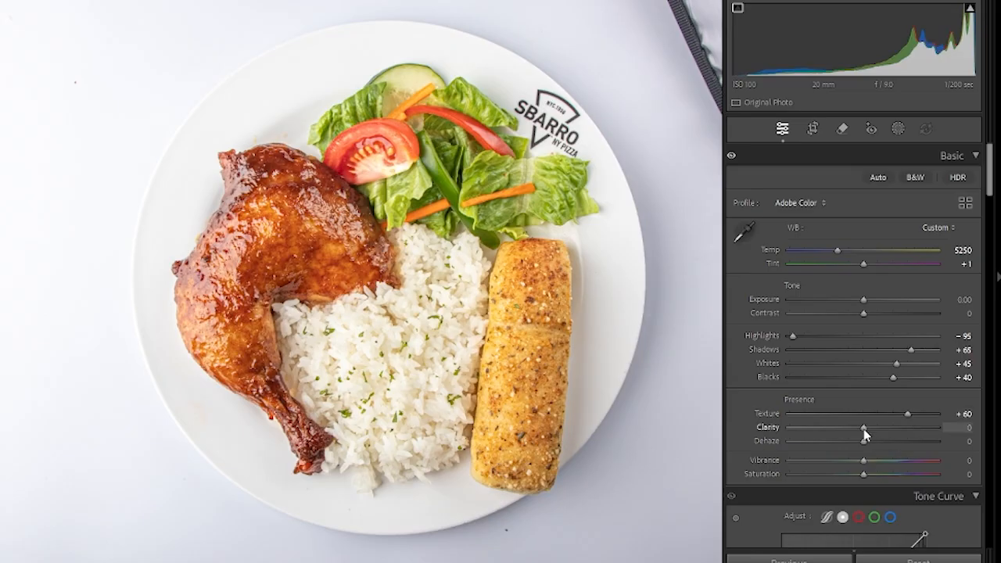
drag(864, 428, 881, 428)
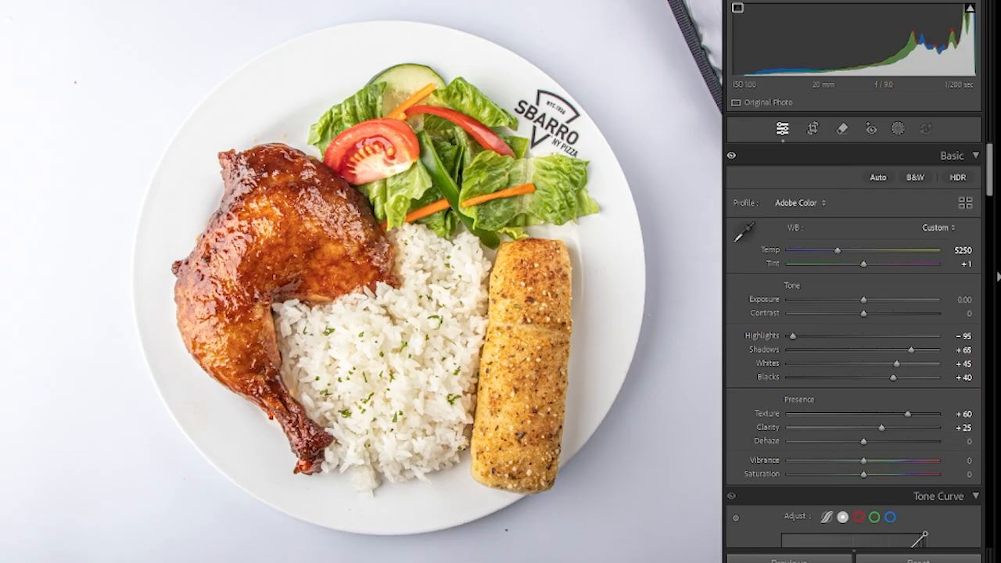
- Set Contrast to −5 and Exposure to −0.20
scroll(899, 305, down, 5)
scroll(899, 302, up, 2)
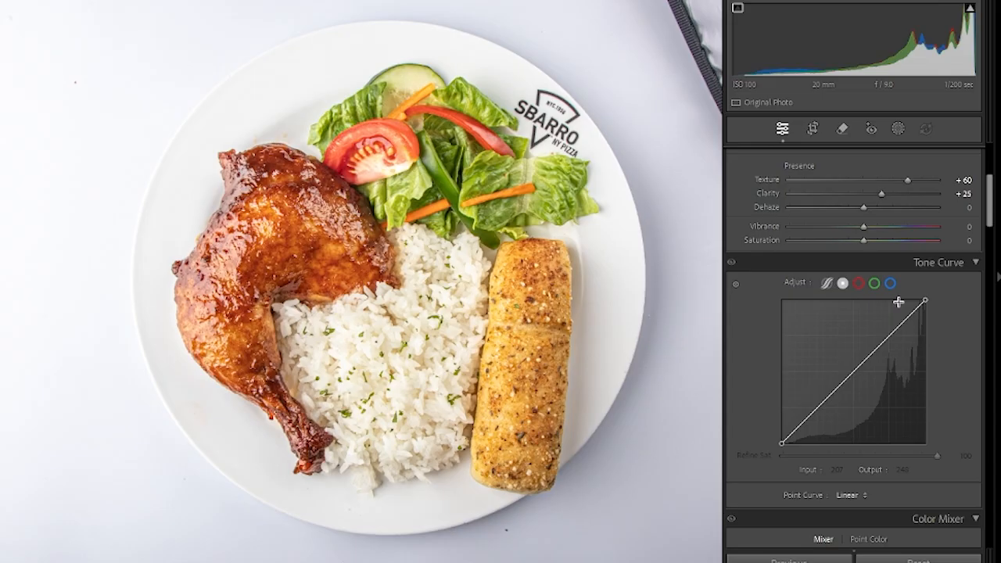
scroll(899, 301, up, 4)
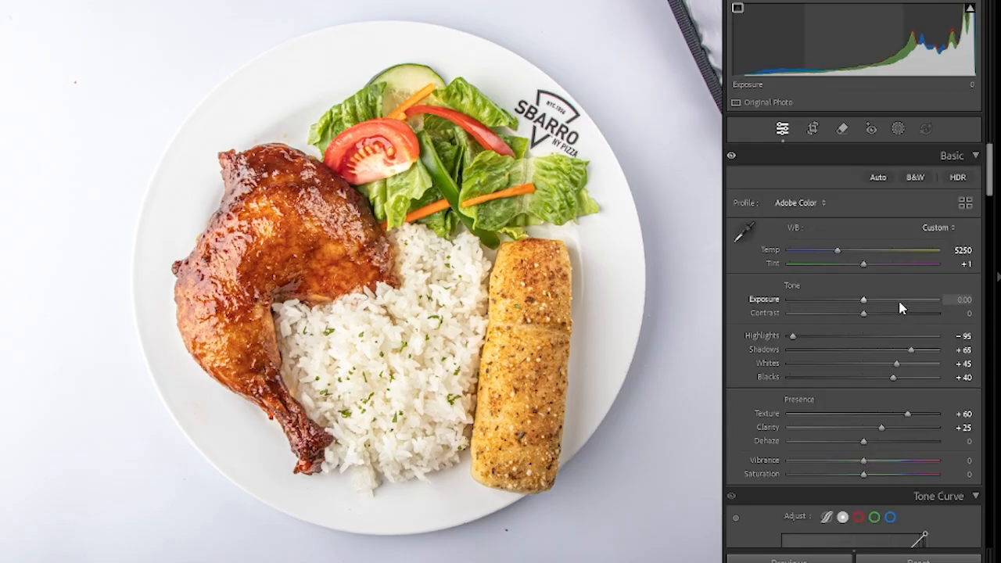
scroll(899, 307, down, 8)
scroll(900, 307, up, 8)
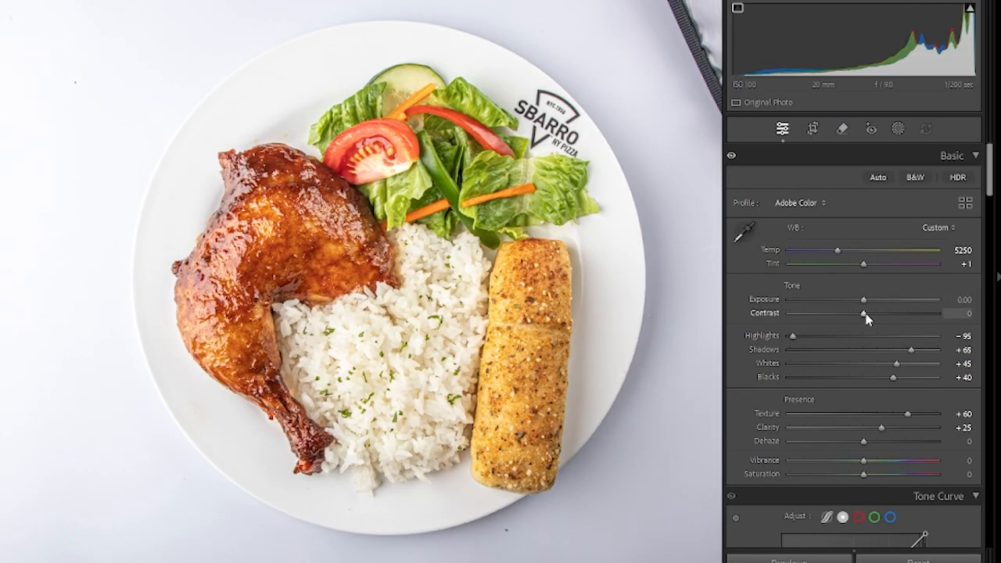
drag(863, 313, 857, 314)
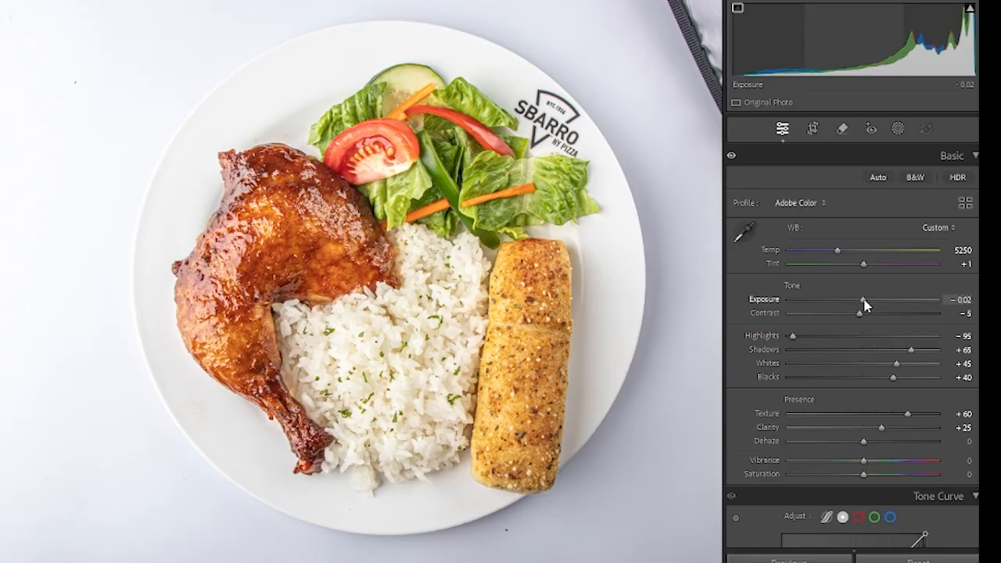
drag(865, 300, 861, 299)
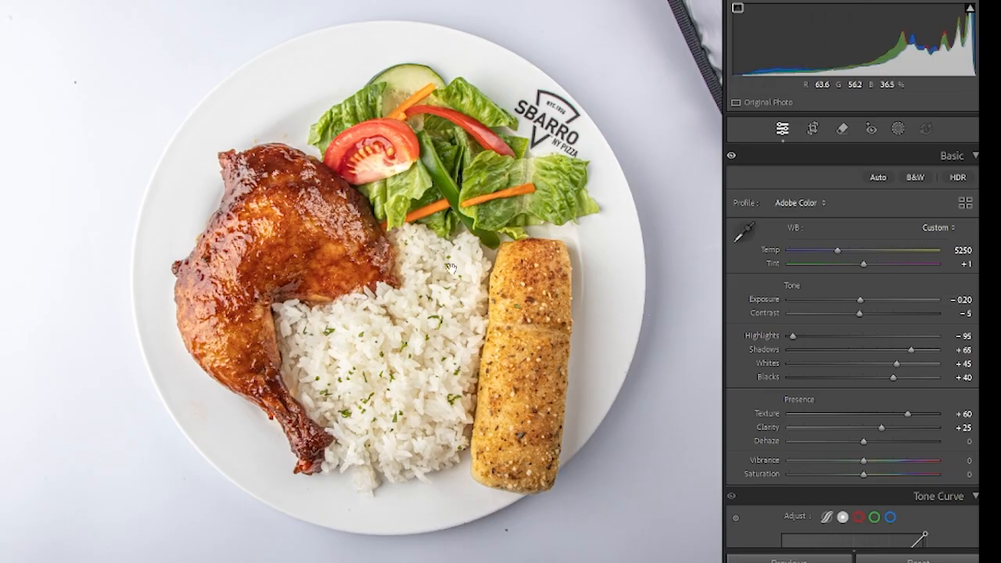
- Compare the edited food photo repeatedly with its original version to judge the tone and texture adjustments
key(backslash)
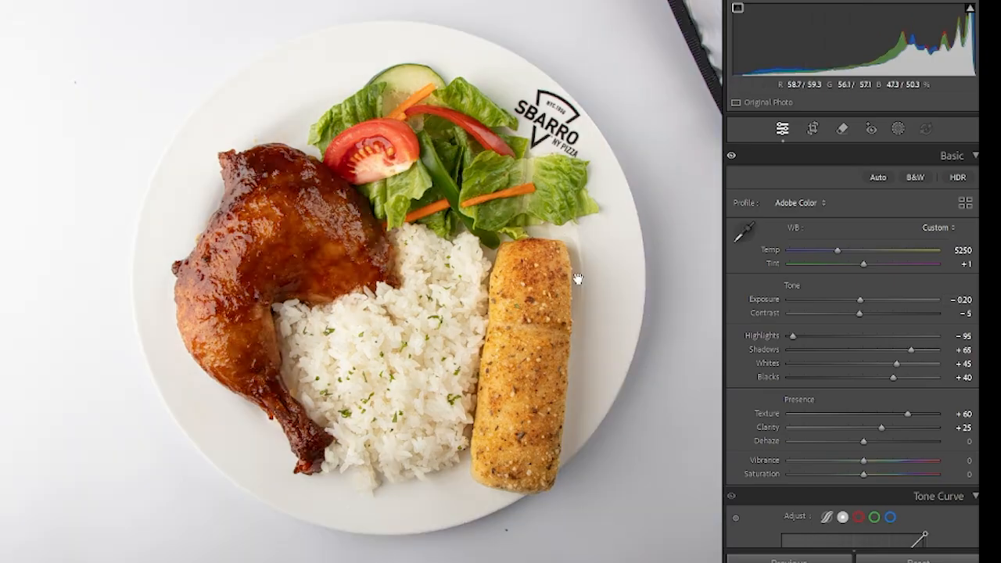
key(backslash)
key(backslash)
key(backslash)
key(backslash)
key(backslash)
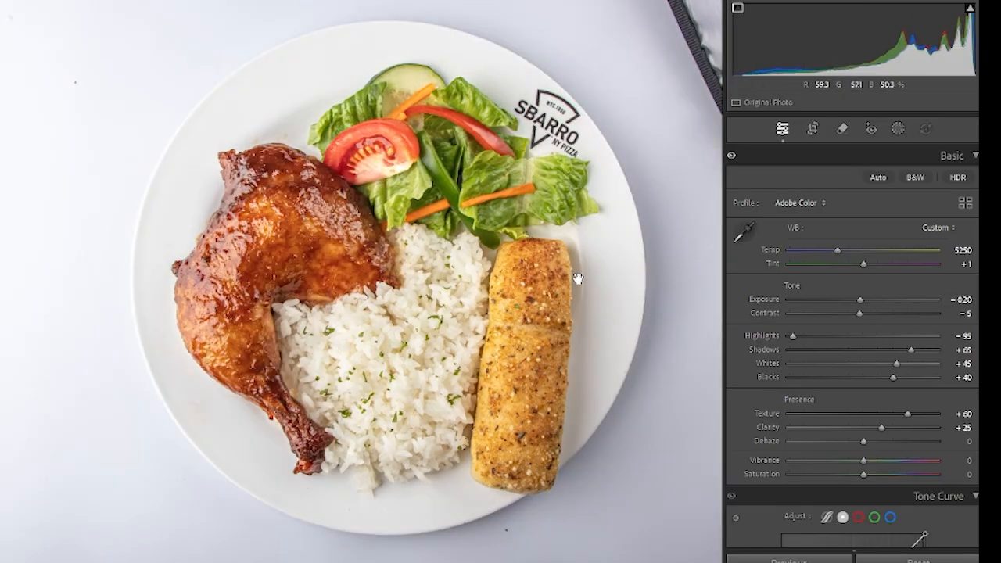
key(backslash)
key(backslash)
key(backslash)
key(backslash)
- In the Color Mixer, set Yellow hue to +1, Green hue to +3, and Blue and Purple saturation to −100
scroll(915, 280, down, 10)
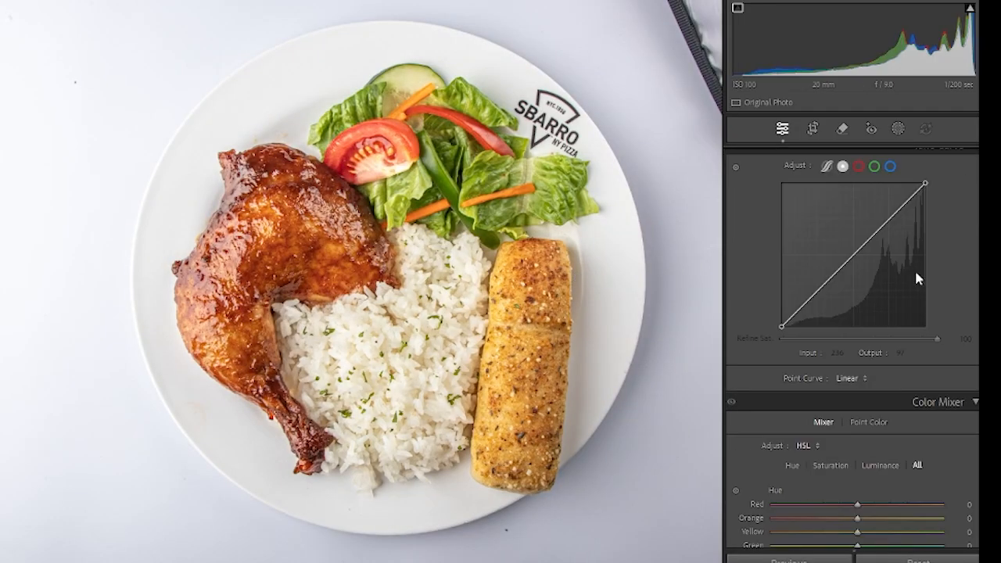
scroll(918, 279, down, 3)
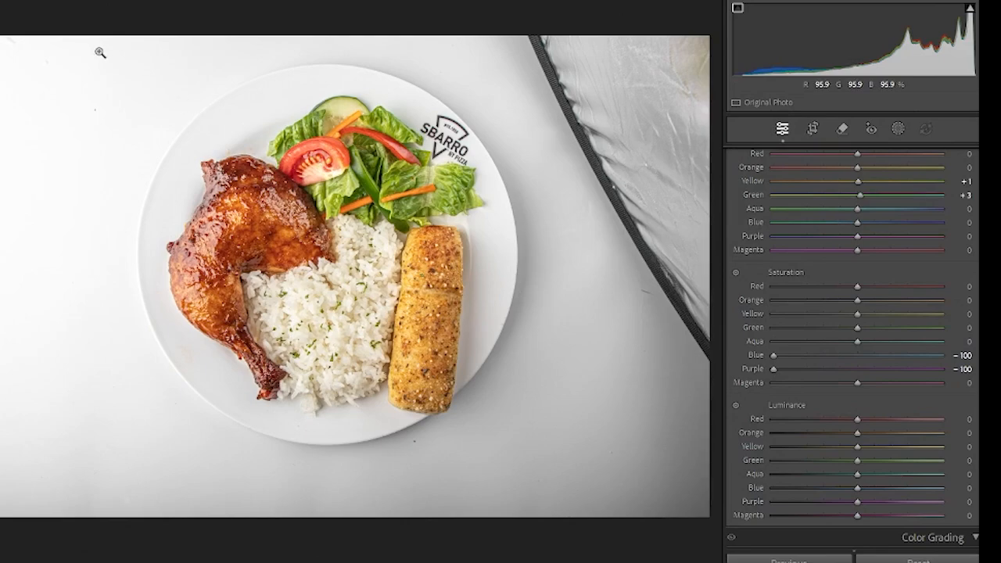
drag(97, 46, 572, 460)
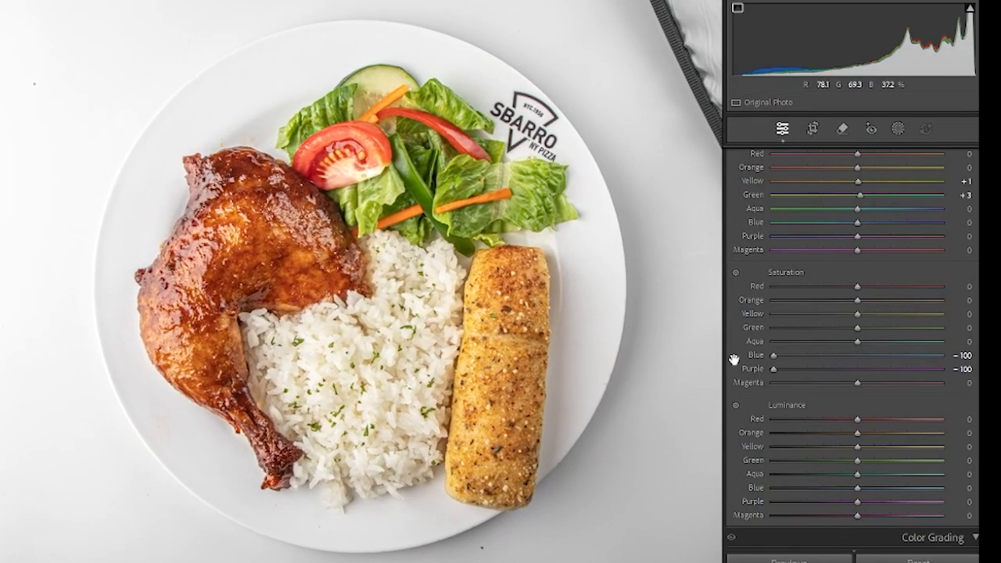
- Turn on Remove Chromatic Aberration and Enable Profile Corrections for the lens
scroll(853, 349, down, 10)
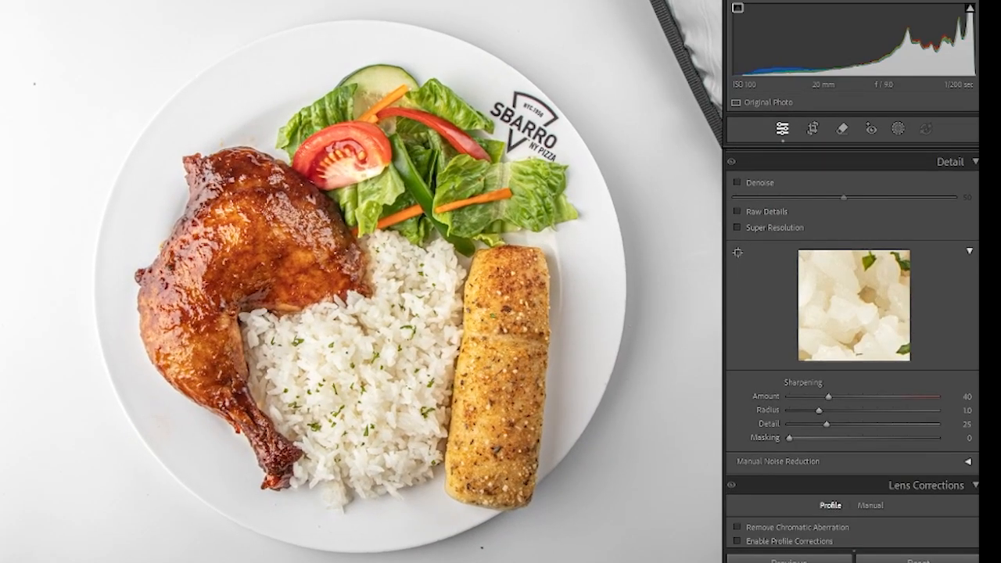
scroll(853, 349, down, 5)
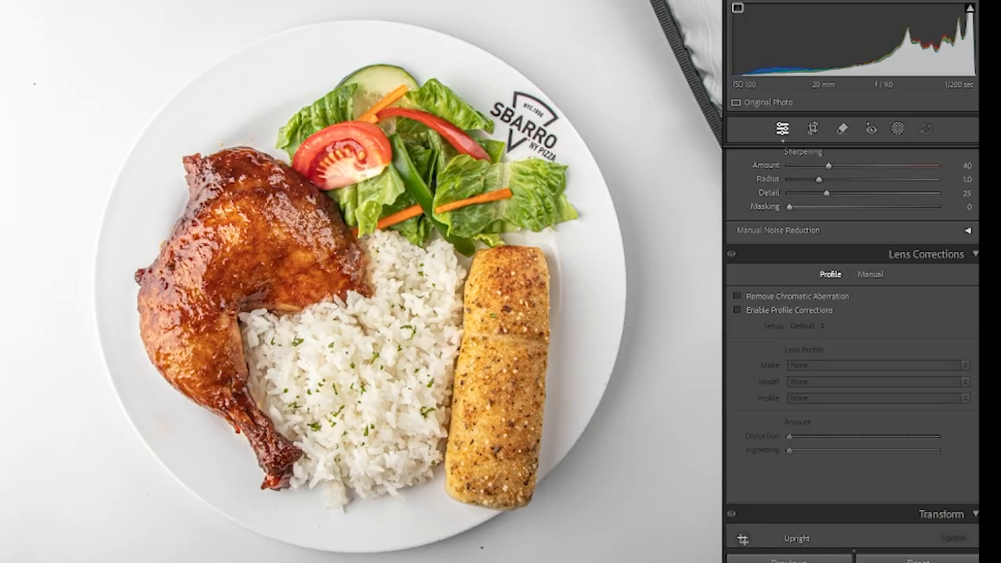
scroll(853, 349, down, 2)
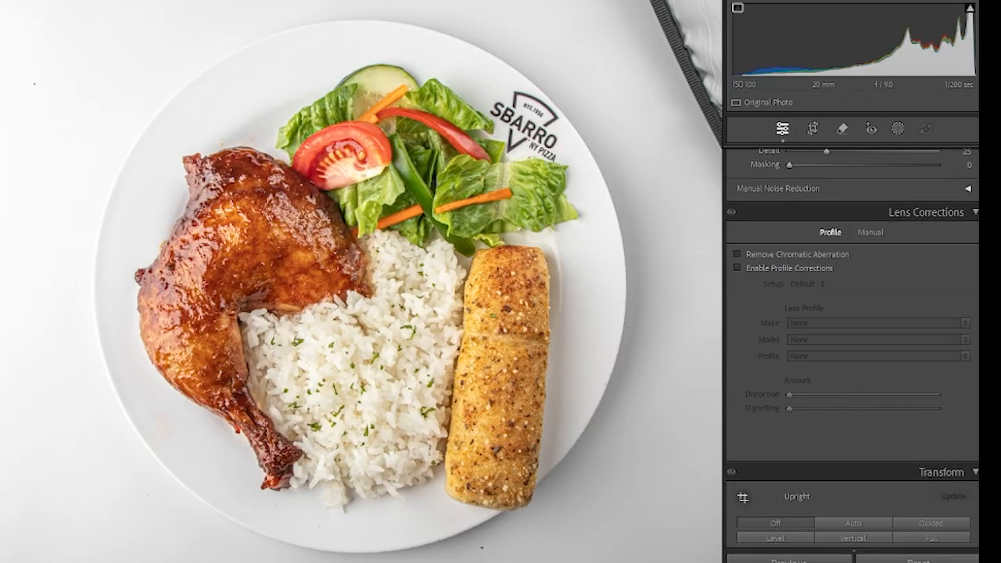
click(737, 258)
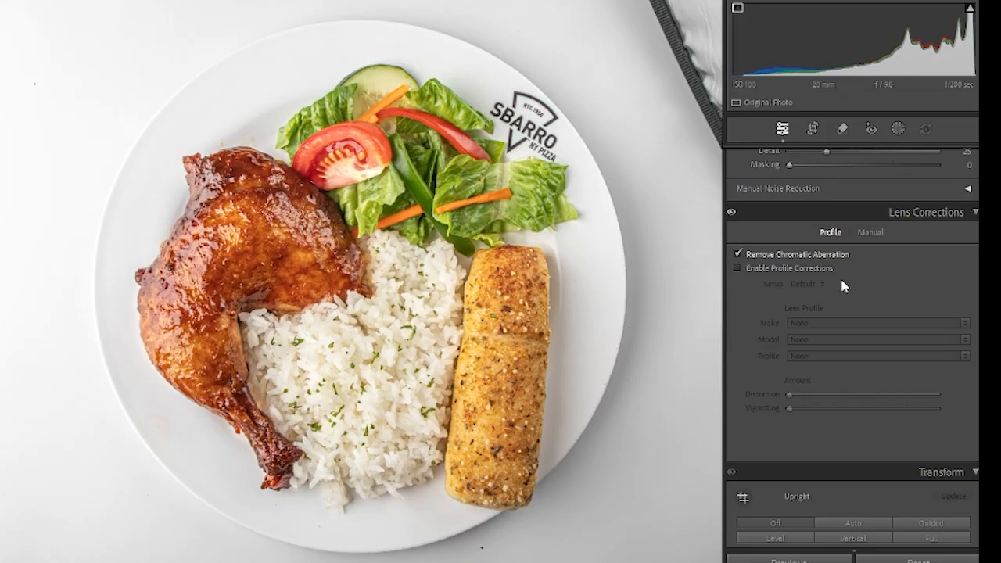
click(738, 269)
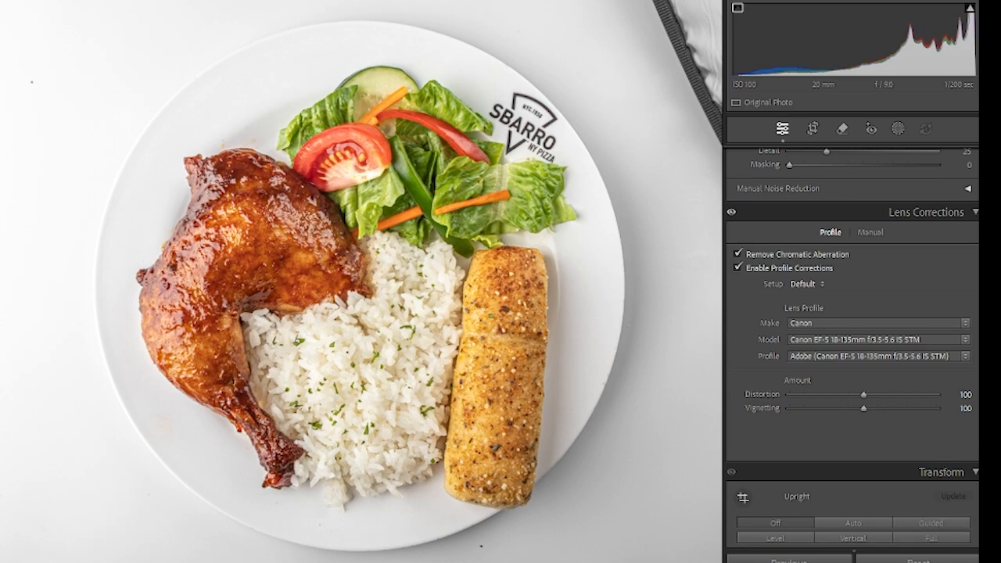
- Create a new brush mask and paint it over the green salad leaves, adjusting the brush size to 5.0
scroll(853, 348, up, 15)
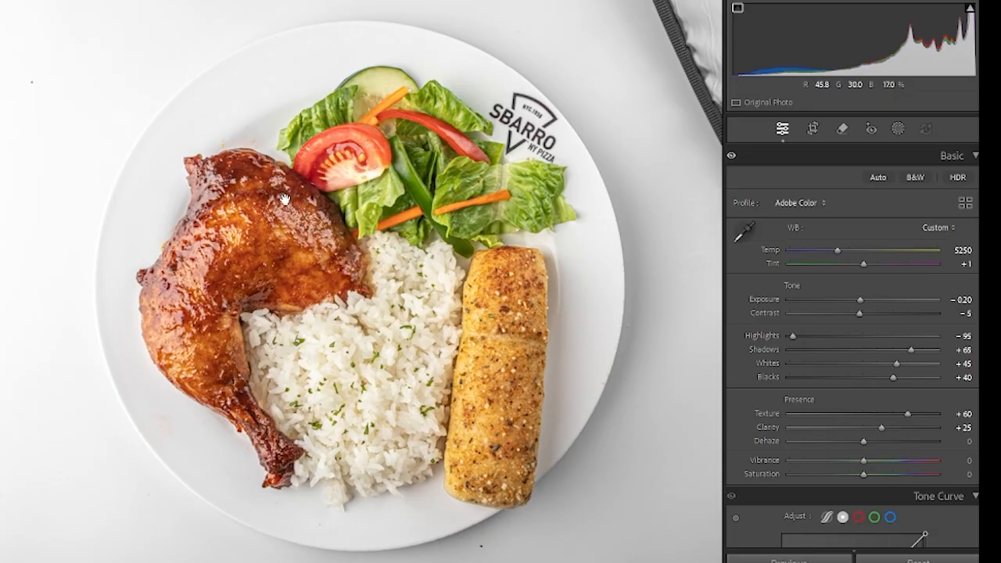
click(901, 132)
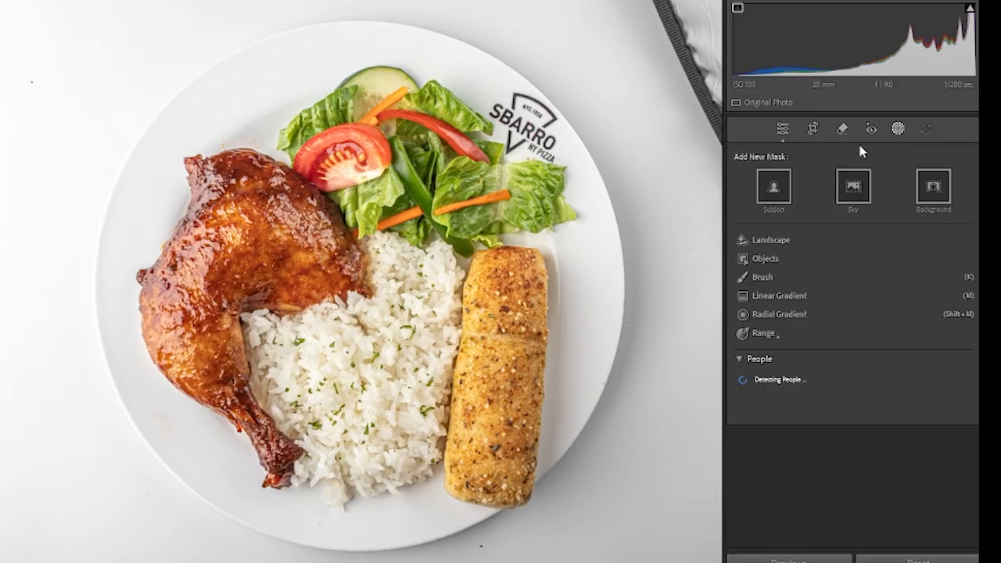
click(762, 278)
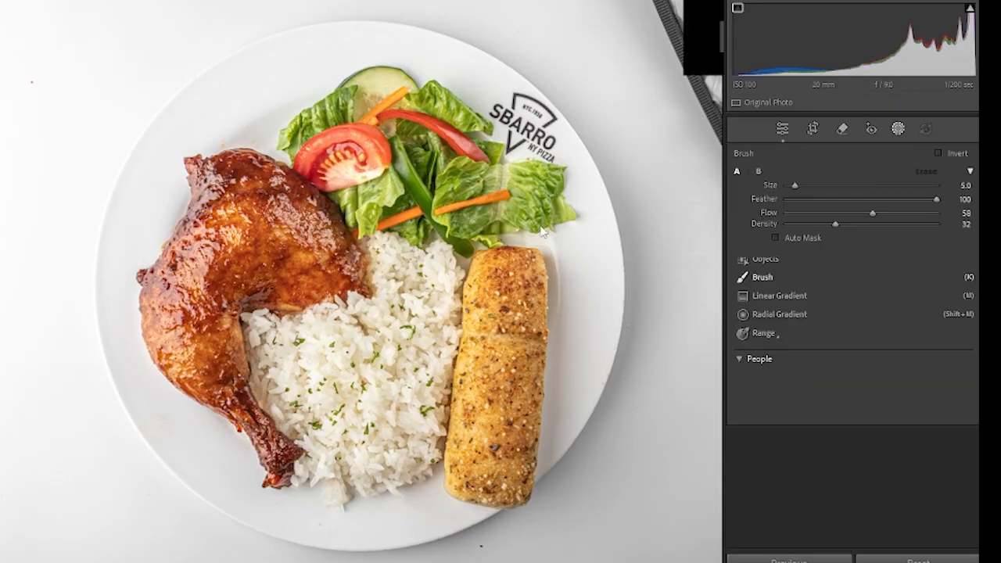
click(349, 108)
key(])
key(])
mouse_move(226, 145)
mouse_down()
mouse_move(284, 83)
mouse_move(348, 101)
mouse_up()
key([)
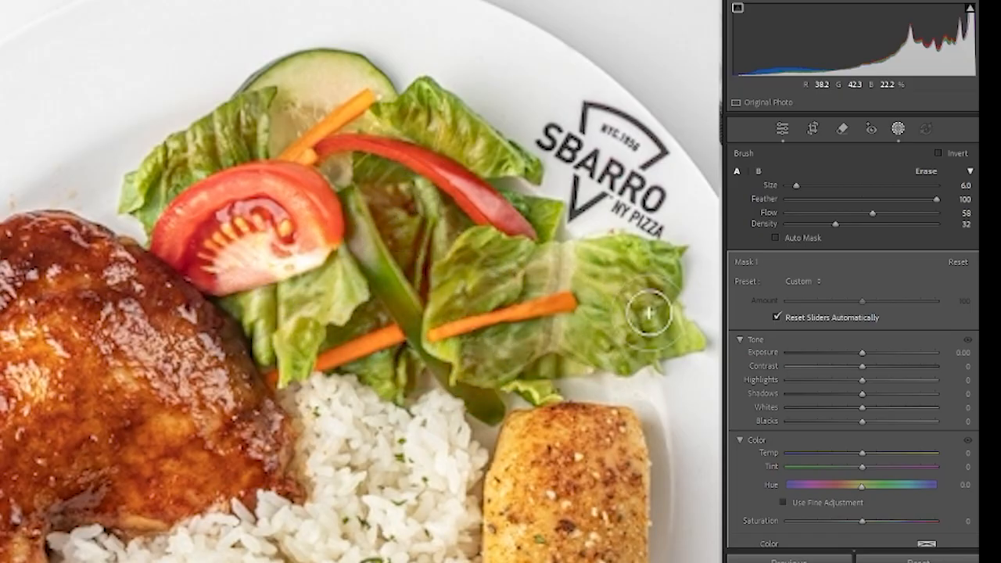
key([)
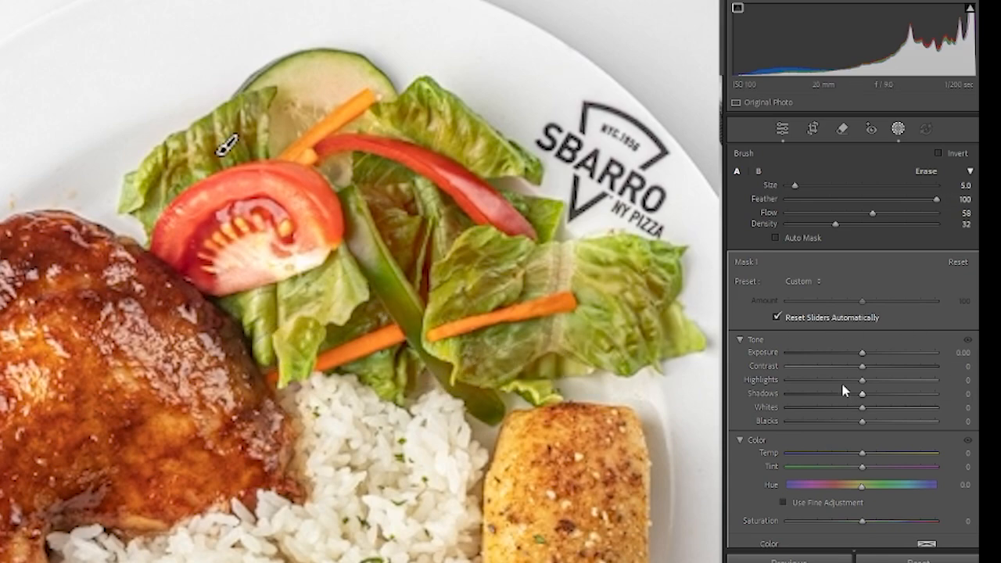
- Set the salad mask's Temp to 5 and Tint to −15 to make the leaves greener
scroll(897, 387, down, 3)
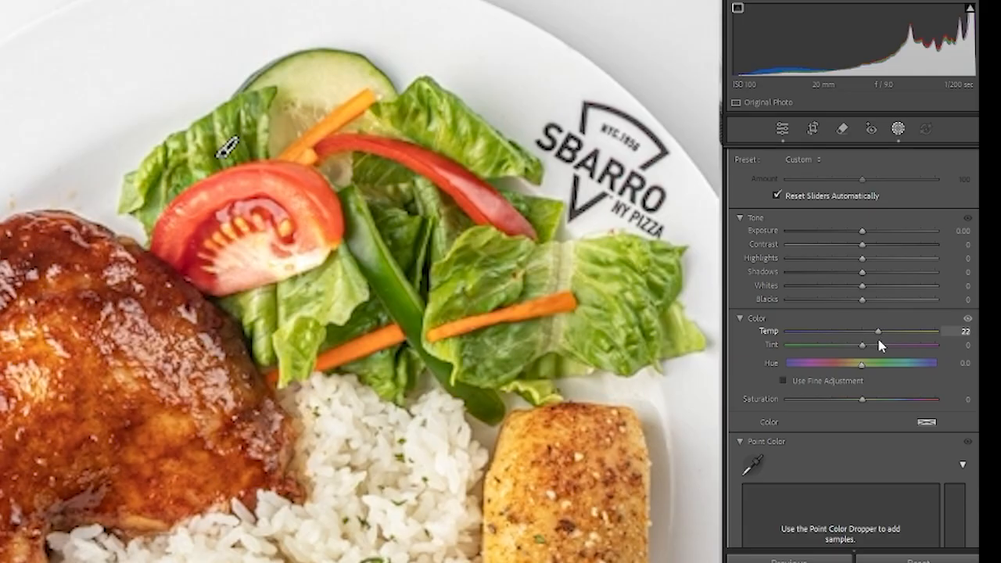
mouse_move(871, 346)
mouse_down()
mouse_move(881, 344)
mouse_move(869, 349)
mouse_up()
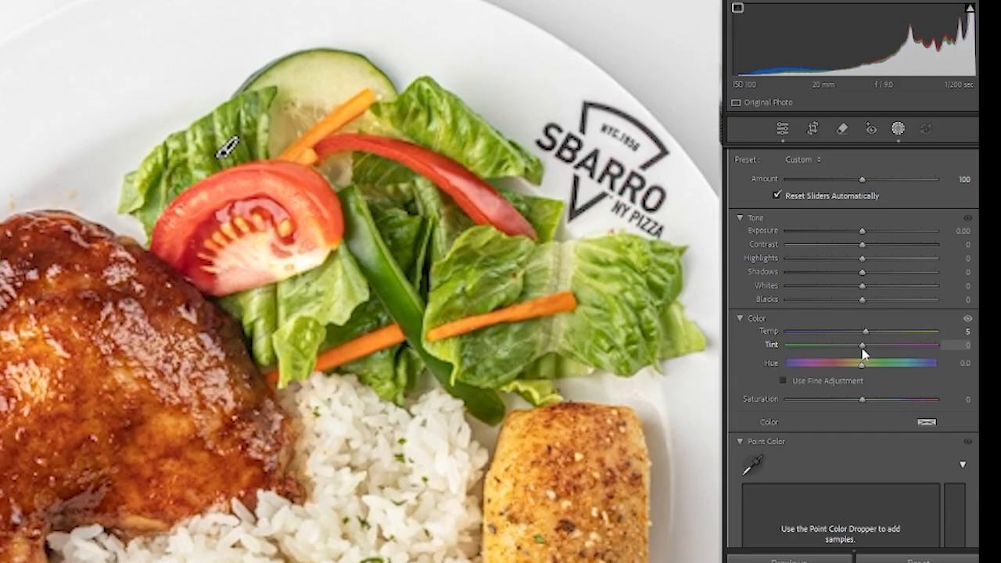
drag(836, 355, 873, 358)
drag(837, 365, 831, 365)
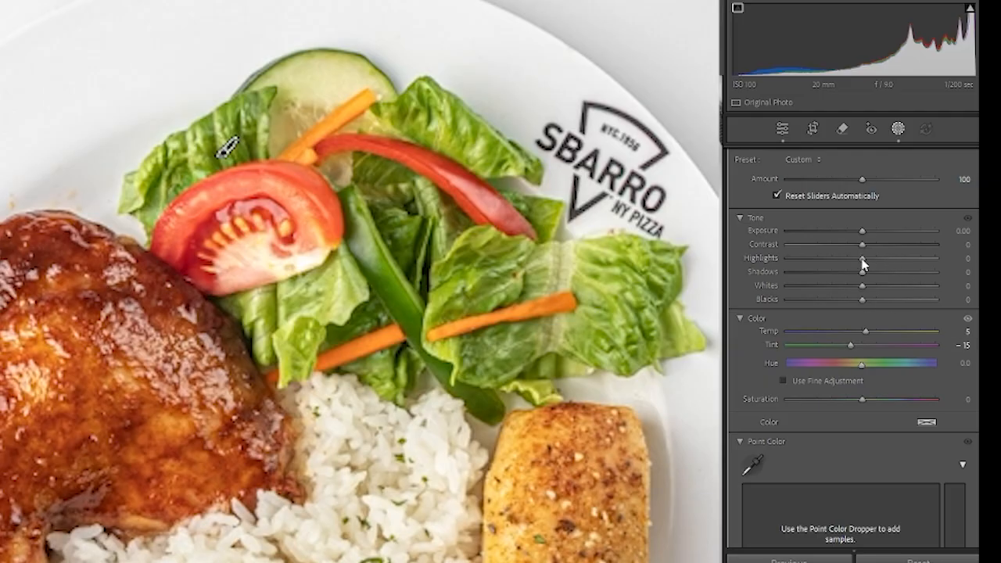
- Brighten the salad mask with Whites 25, Shadows 25 and Exposure 0.50, leaving Highlights at 0
mouse_move(863, 286)
mouse_down()
mouse_move(922, 305)
mouse_move(881, 303)
mouse_move(866, 272)
mouse_move(876, 282)
mouse_up()
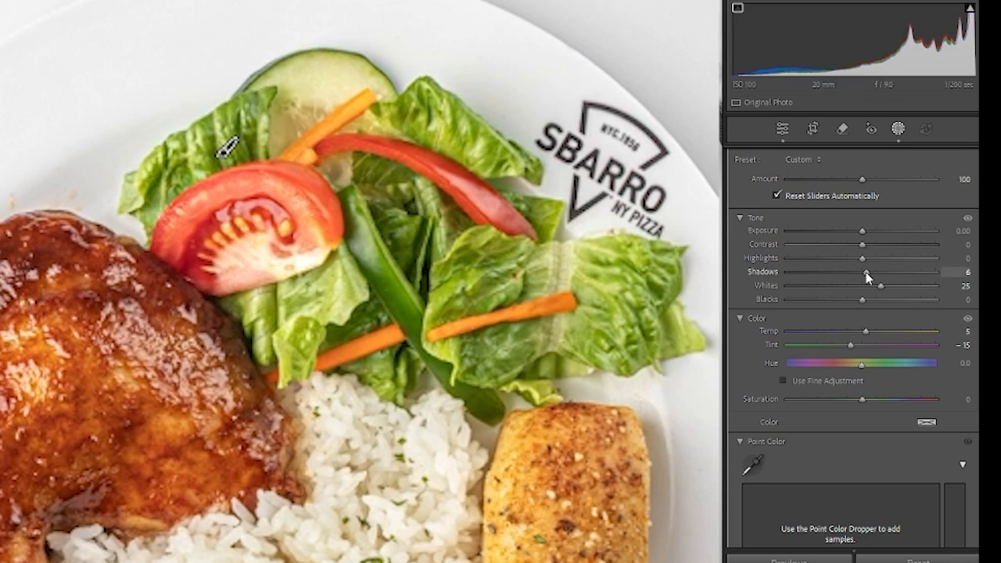
drag(867, 280, 905, 288)
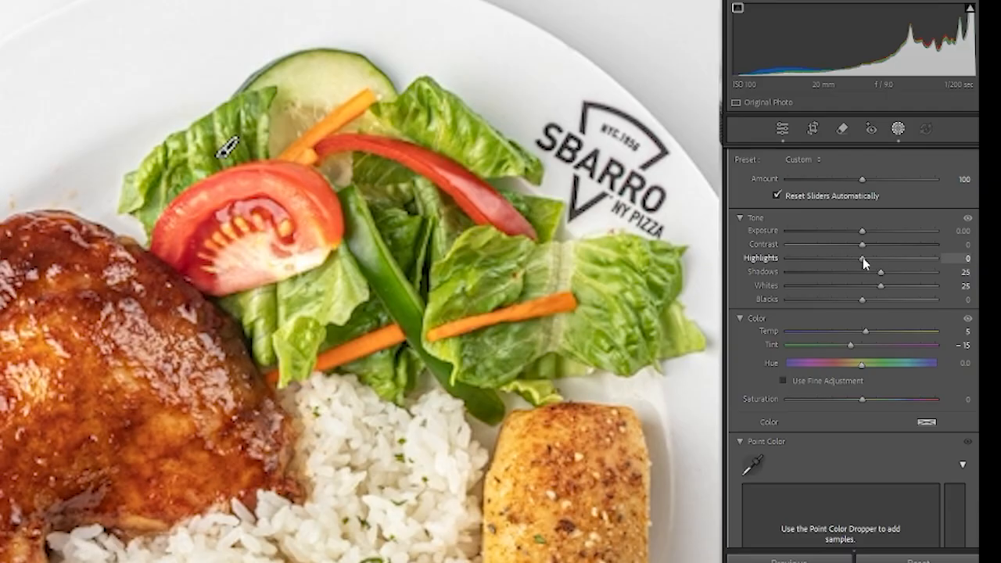
drag(893, 272, 850, 269)
double_click(891, 258)
click(863, 230)
drag(863, 231, 882, 236)
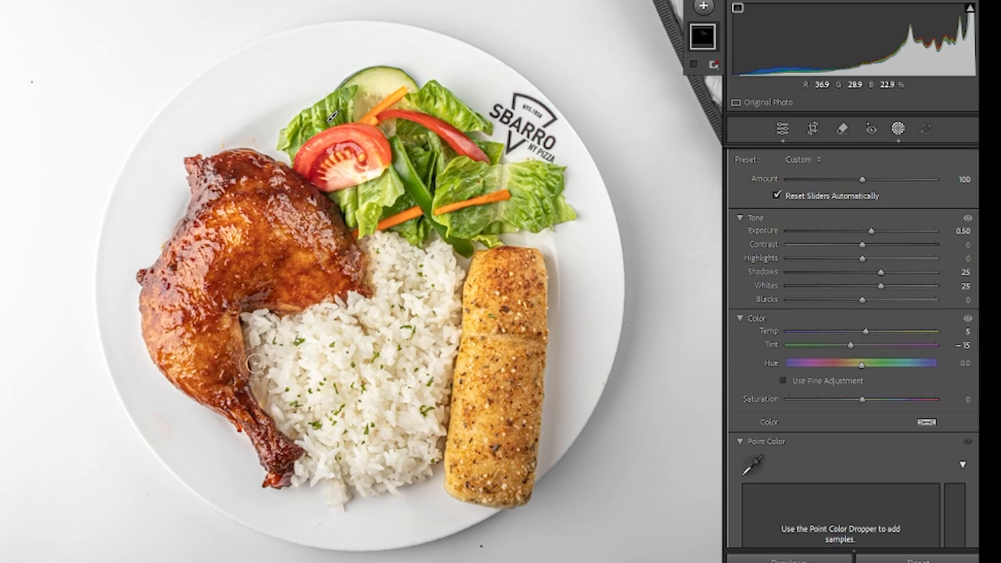
- Create a new brush mask and paint it over the glazed chicken leg
click(704, 8)
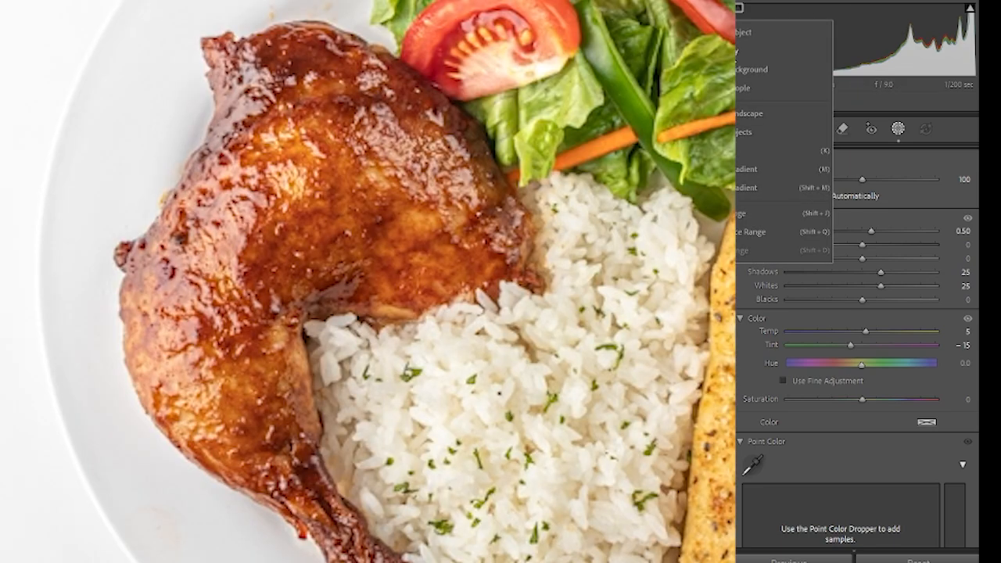
click(767, 213)
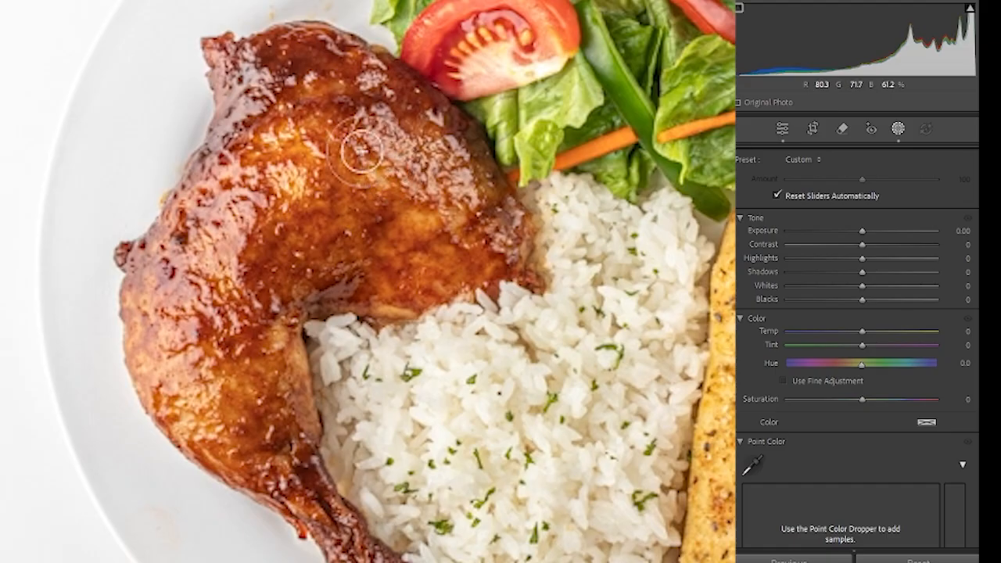
mouse_move(314, 76)
mouse_down()
mouse_move(264, 137)
mouse_move(273, 83)
mouse_up()
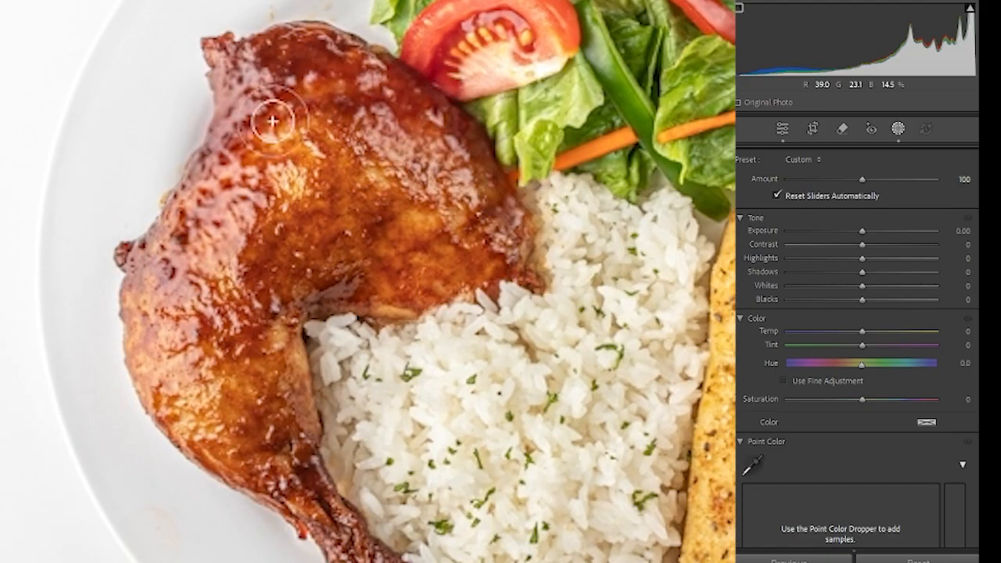
mouse_move(194, 251)
mouse_down()
mouse_move(259, 324)
mouse_move(317, 315)
mouse_move(356, 273)
mouse_up()
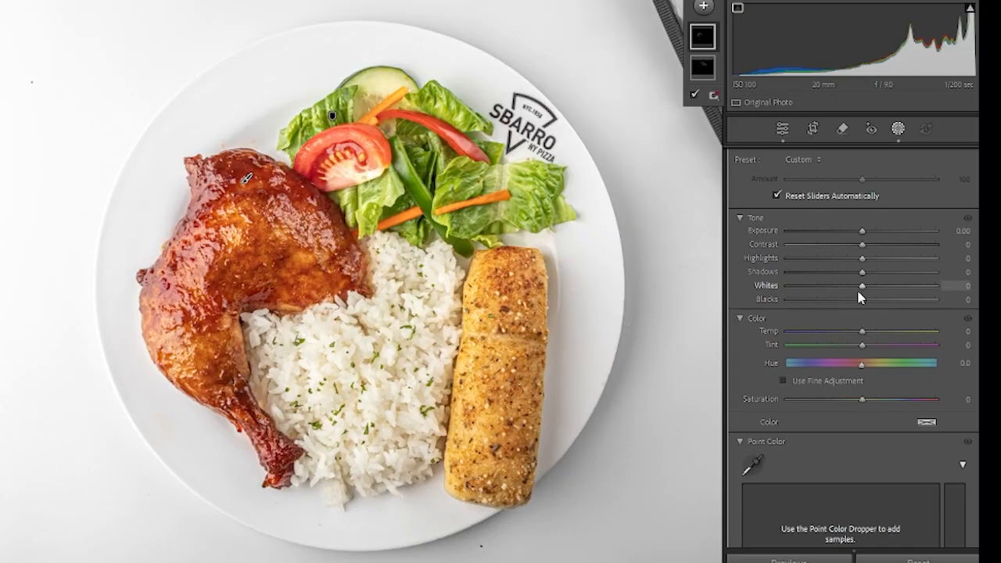
- Set the chicken mask's Shadows to 26, Exposure to 0.30, Blacks to 4 and Highlights to 5
drag(863, 271, 882, 284)
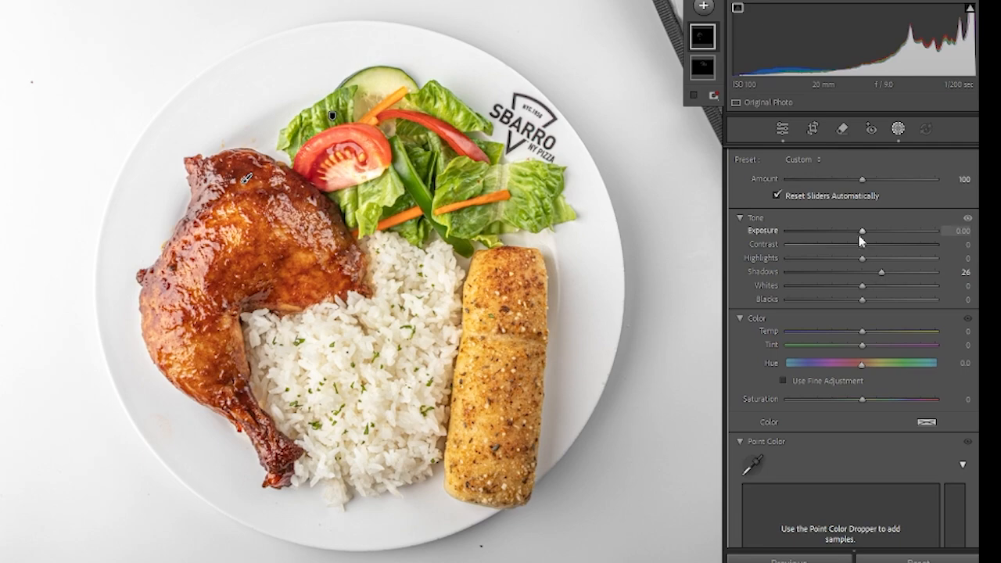
drag(863, 232, 889, 238)
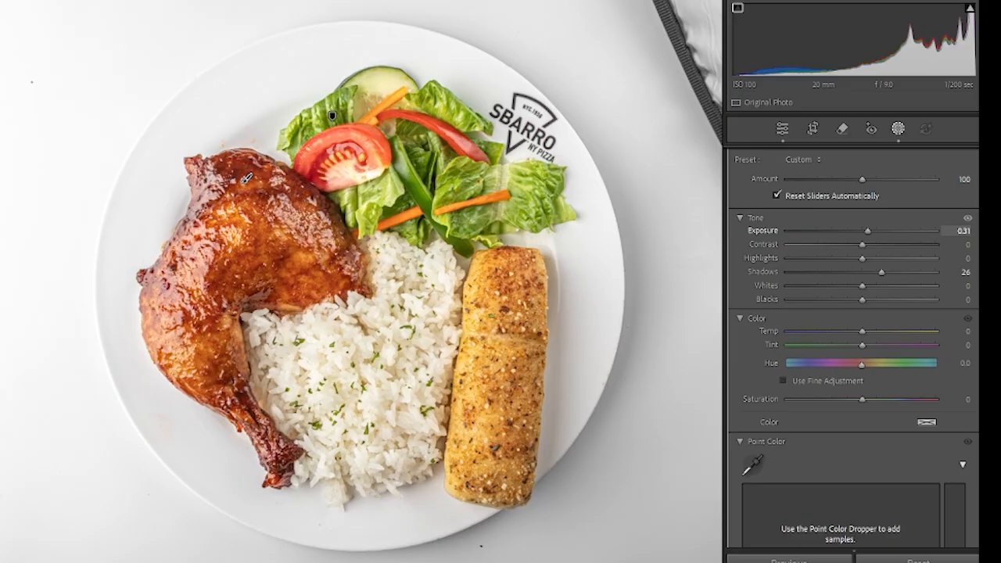
drag(868, 237, 868, 238)
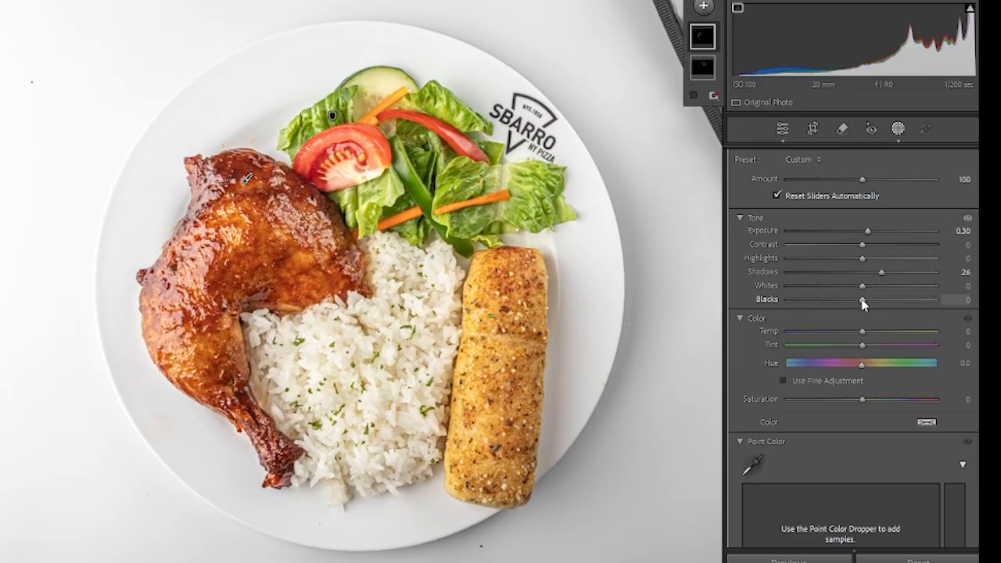
drag(906, 305, 869, 303)
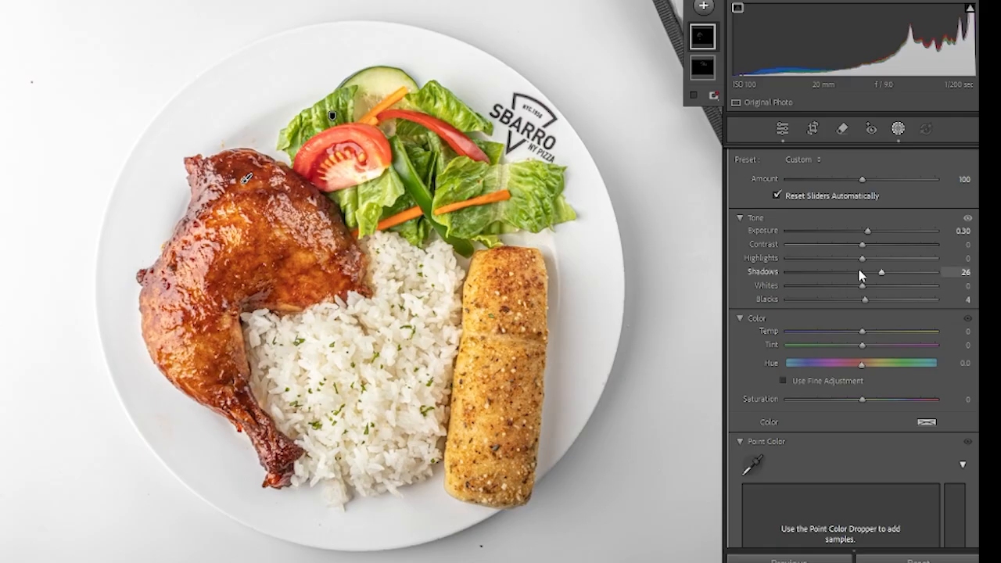
drag(863, 262, 867, 262)
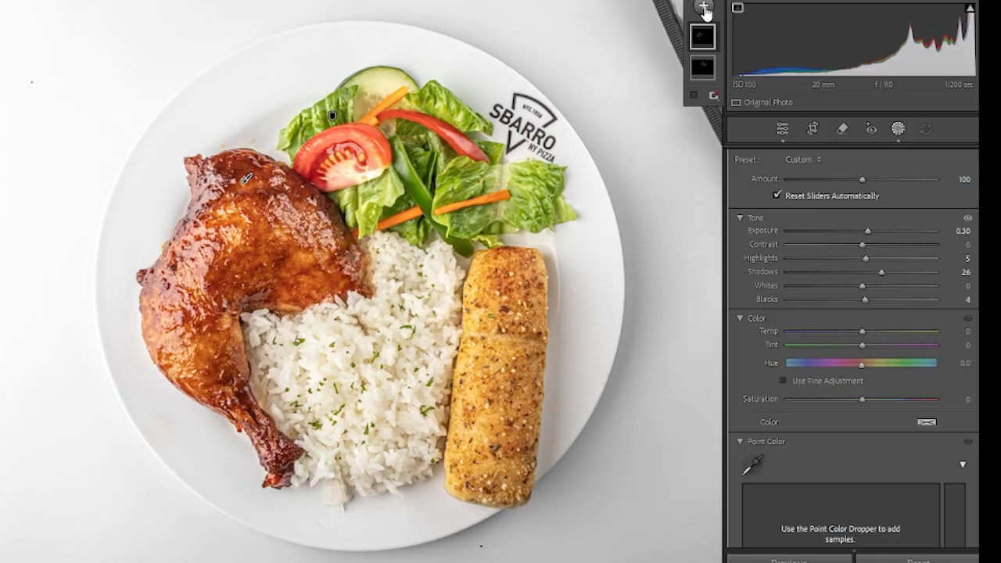
- Create another brush mask and paint it over the seasoned golden roll, erasing any spill beyond its edges
click(704, 10)
click(732, 133)
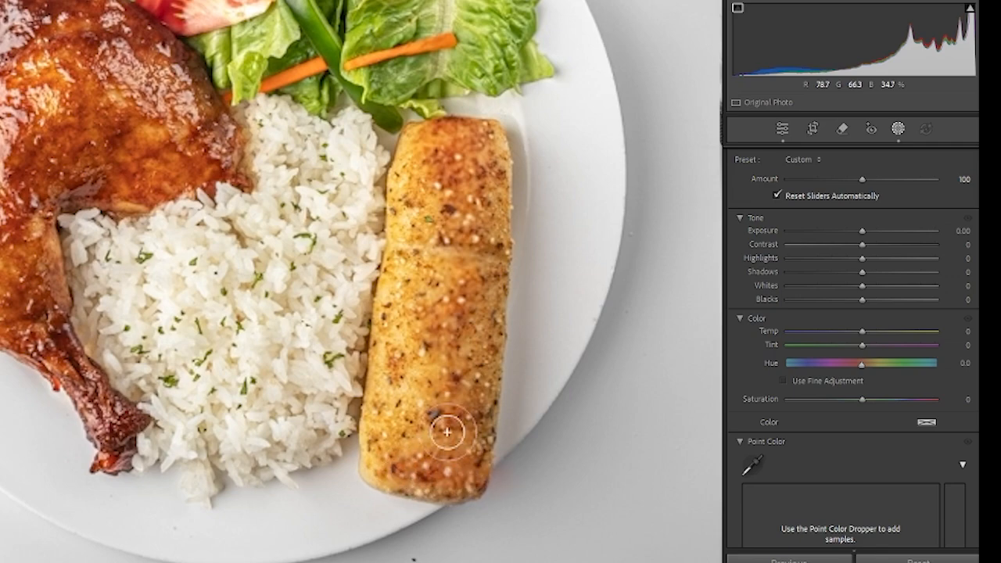
key(alt)
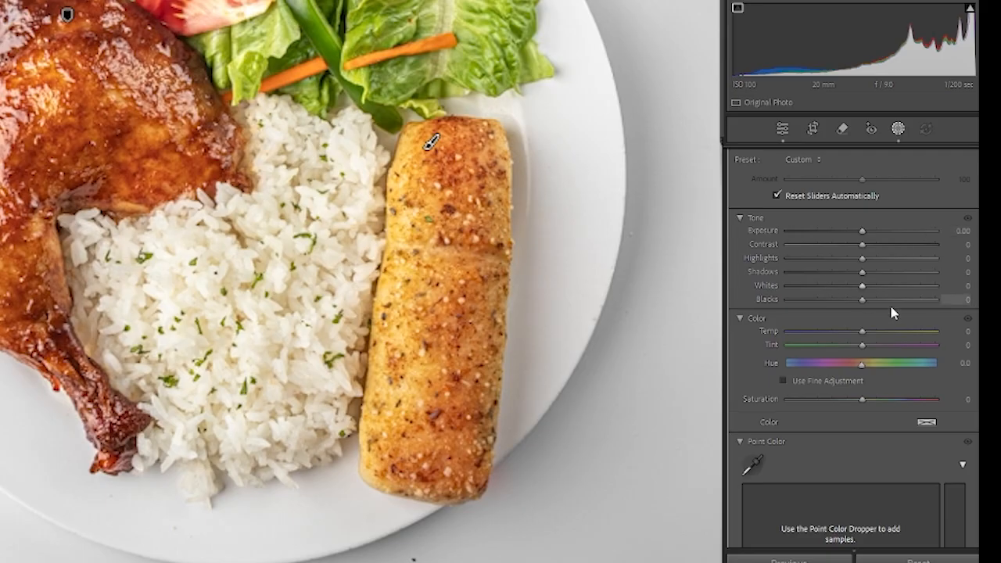
- Set the roll mask's Shadows to 70, Exposure to 1.40 and Contrast to 20, keeping Blacks at 0
drag(863, 304, 890, 306)
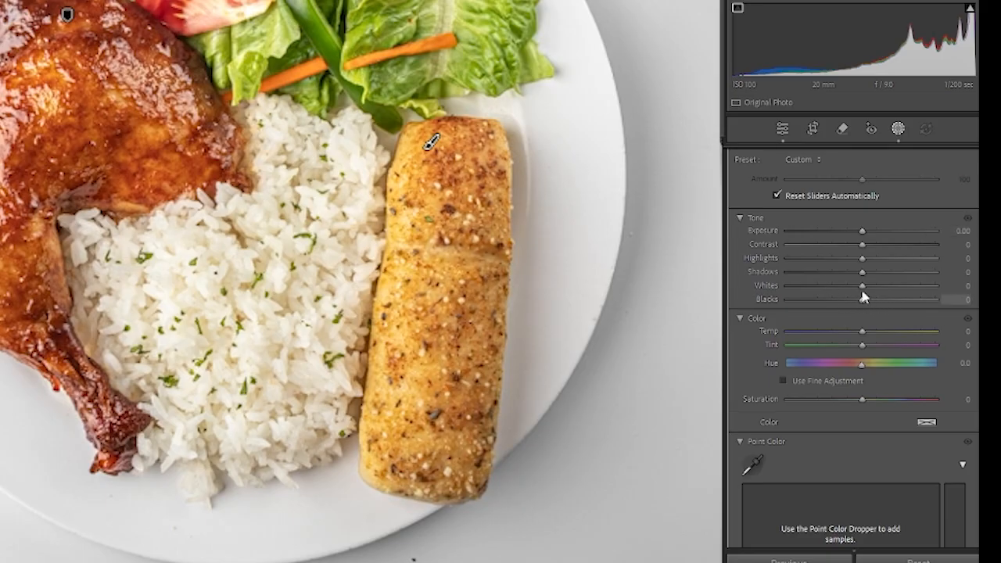
double_click(863, 299)
drag(863, 273, 889, 279)
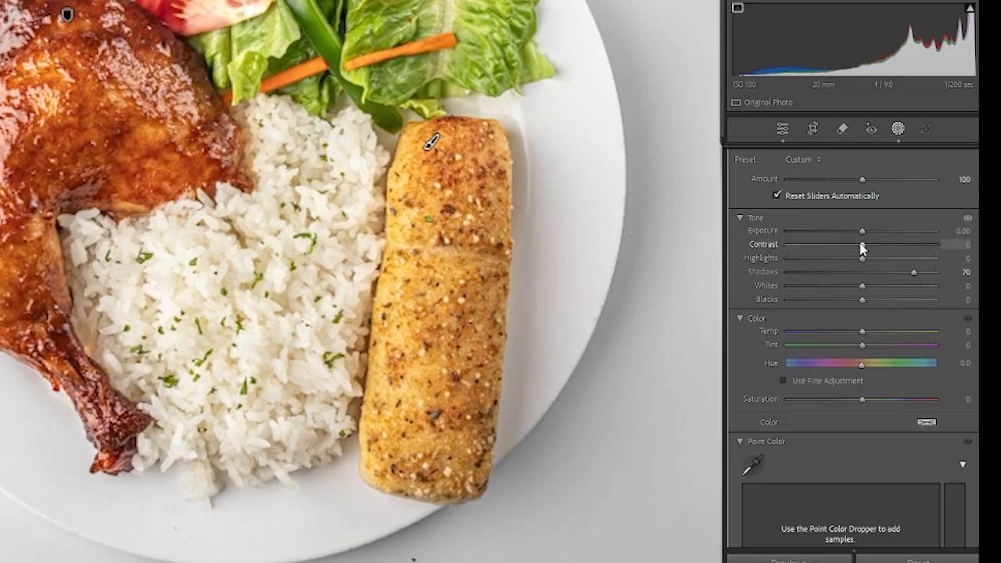
drag(863, 231, 888, 236)
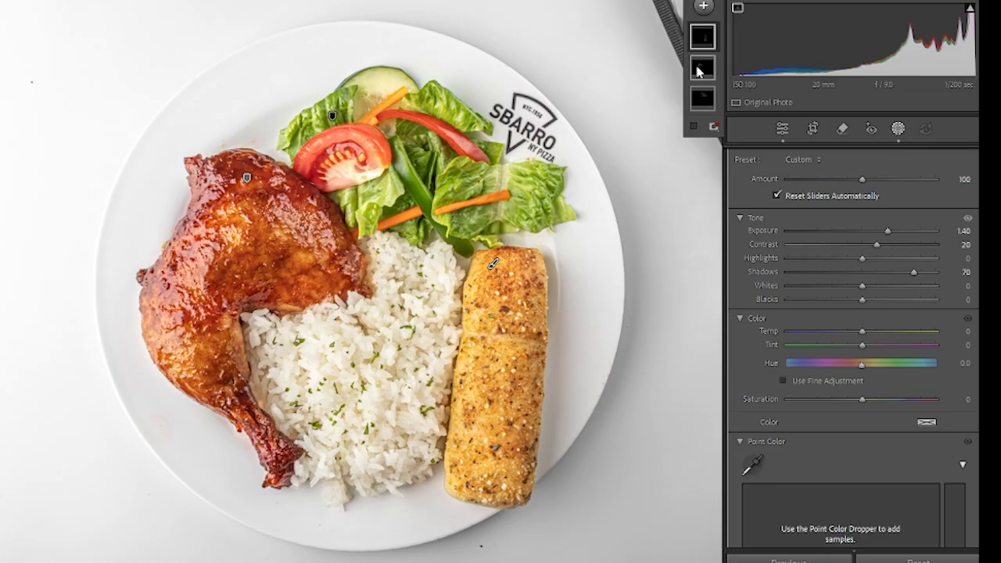
- Create a fourth brush mask and paint it over the whole portion of white rice
click(702, 8)
click(712, 150)
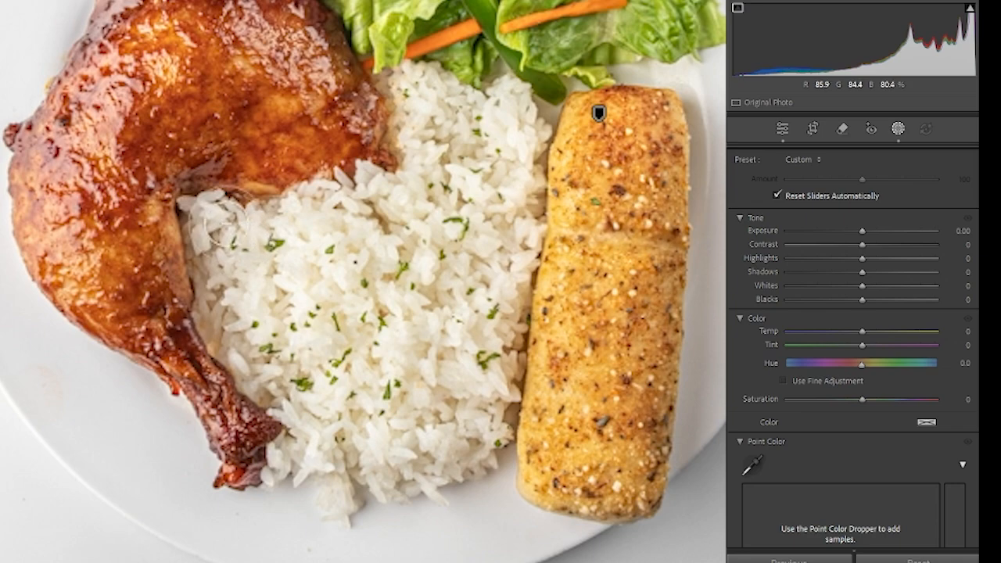
mouse_move(225, 225)
mouse_down()
mouse_move(270, 237)
mouse_move(323, 217)
mouse_move(243, 215)
mouse_move(403, 219)
mouse_move(438, 109)
mouse_move(505, 102)
mouse_move(527, 184)
mouse_move(487, 400)
mouse_move(403, 475)
mouse_move(321, 470)
mouse_move(283, 429)
mouse_move(271, 384)
mouse_move(412, 353)
mouse_move(403, 300)
mouse_move(419, 278)
mouse_move(219, 252)
mouse_move(204, 211)
mouse_move(373, 206)
mouse_move(286, 233)
mouse_move(213, 288)
mouse_move(228, 333)
mouse_move(368, 392)
mouse_move(340, 423)
mouse_move(265, 357)
mouse_move(291, 389)
mouse_move(303, 446)
mouse_move(339, 476)
mouse_move(298, 460)
mouse_up()
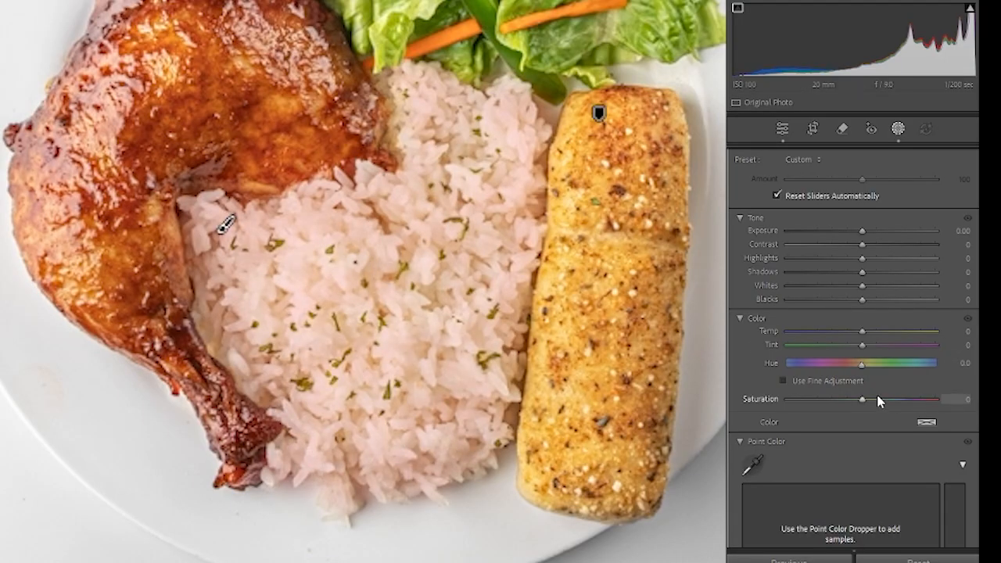
- Set the rice mask's Saturation to −94, Temp to −12, Exposure to 0.58, Shadows to −44 and Blacks to −45
drag(864, 400, 864, 399)
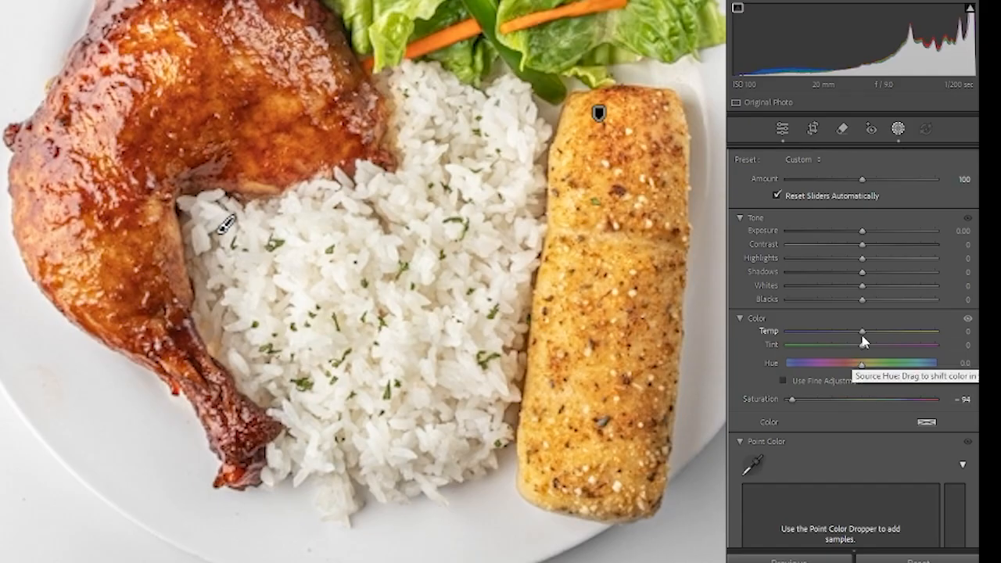
drag(856, 332, 862, 339)
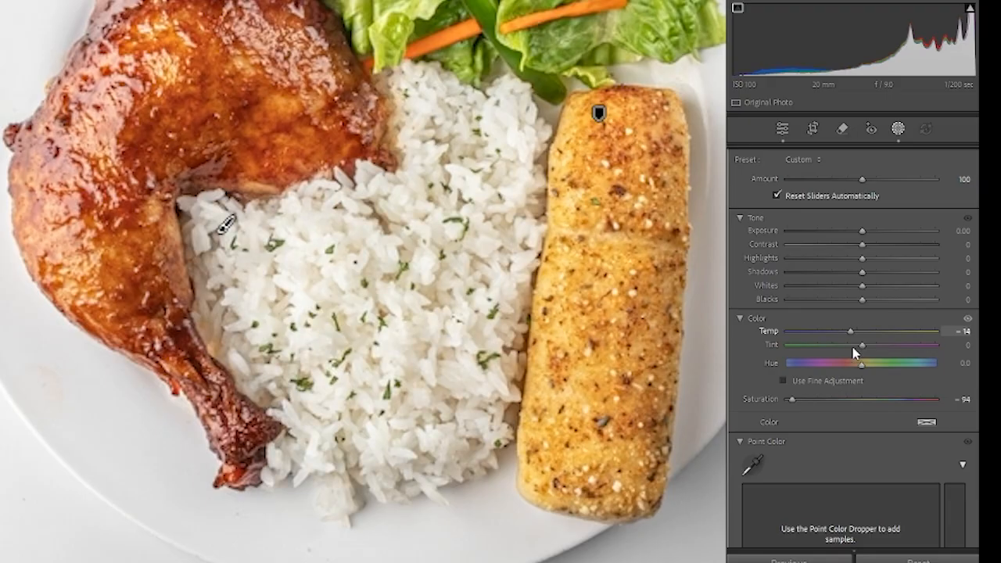
drag(858, 350, 856, 353)
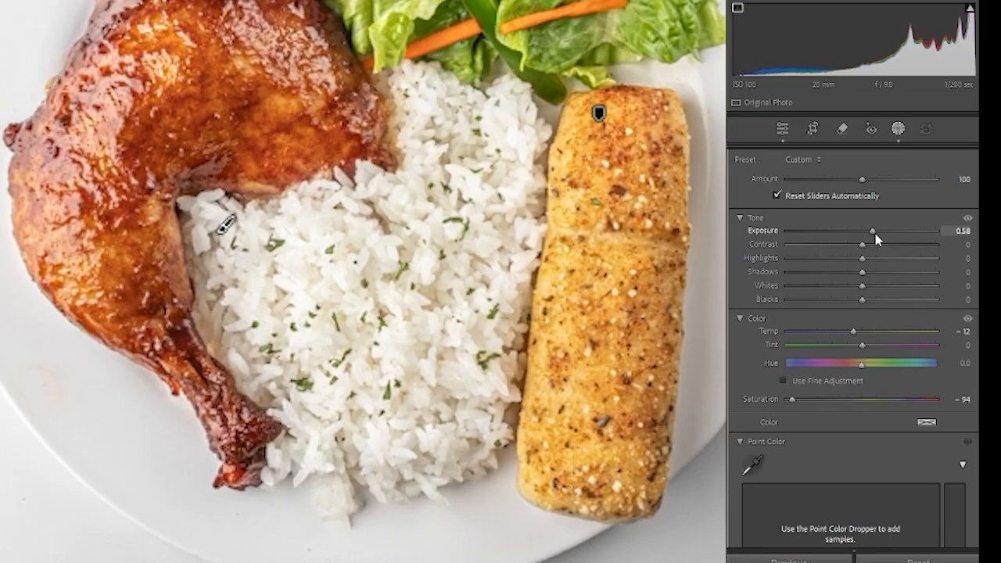
drag(876, 236, 876, 235)
mouse_move(853, 272)
mouse_down()
mouse_move(819, 275)
mouse_move(842, 275)
mouse_up()
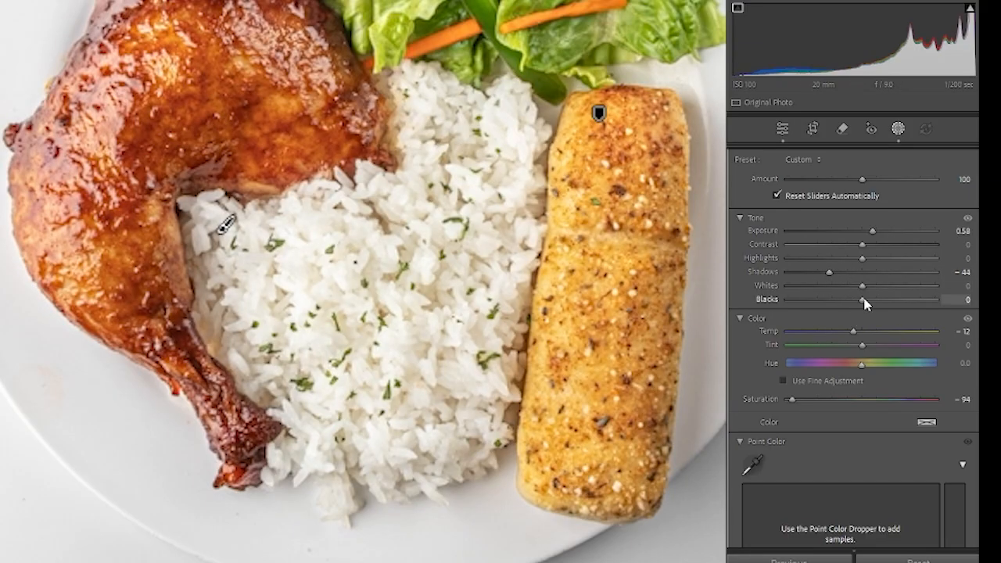
drag(863, 299, 831, 298)
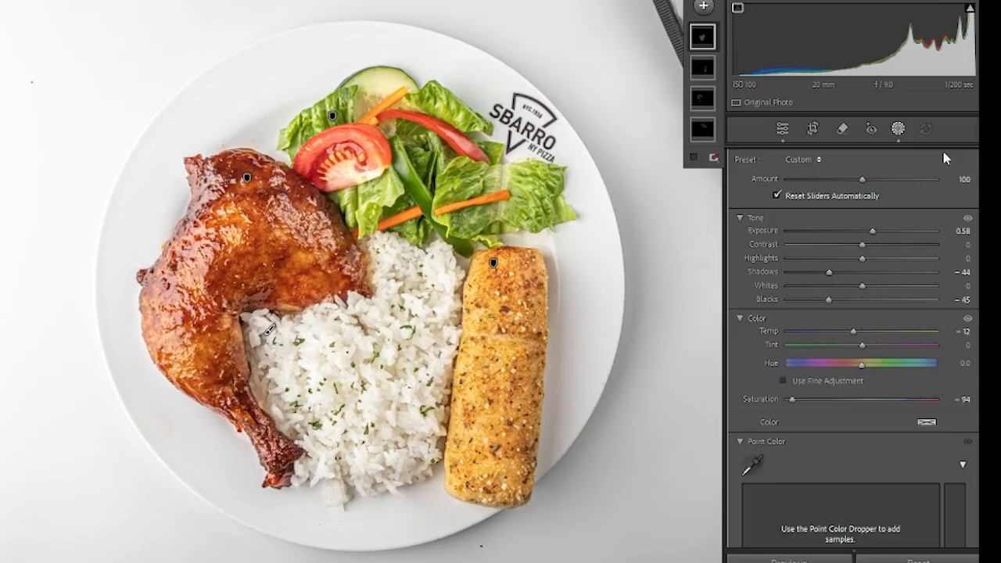
- Close the mask editing and return to the photo's global adjustments
scroll(871, 230, down, 5)
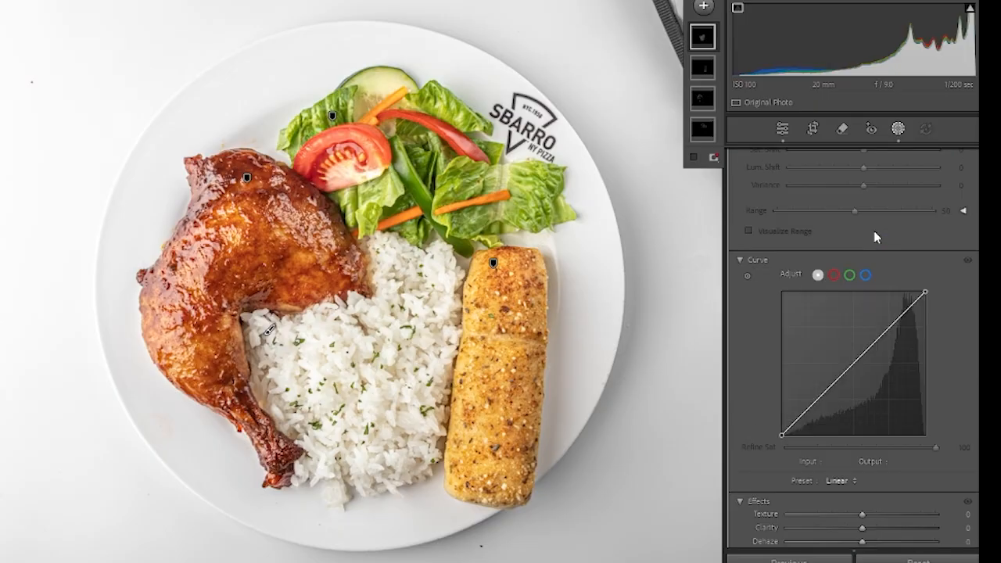
scroll(869, 313, down, 10)
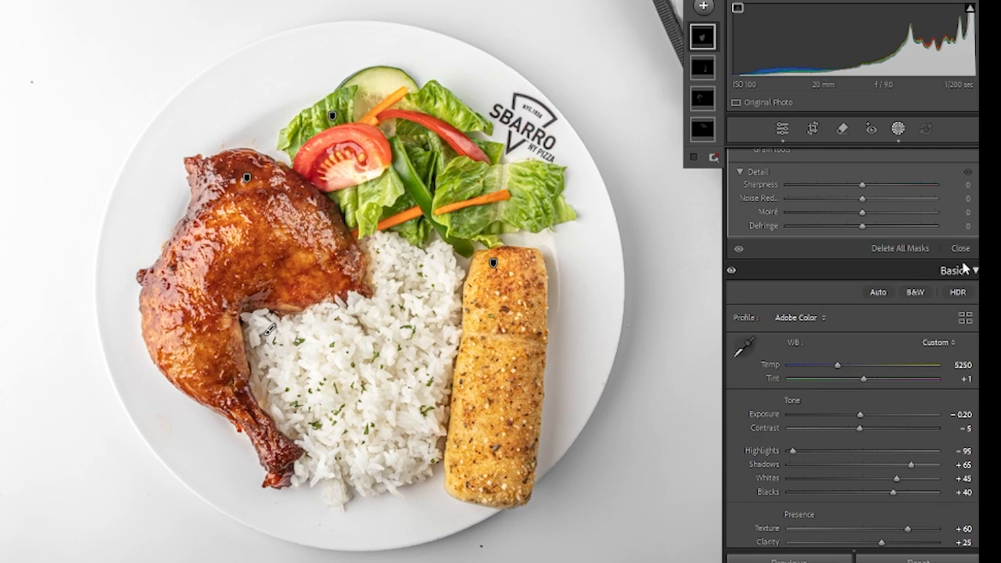
click(949, 253)
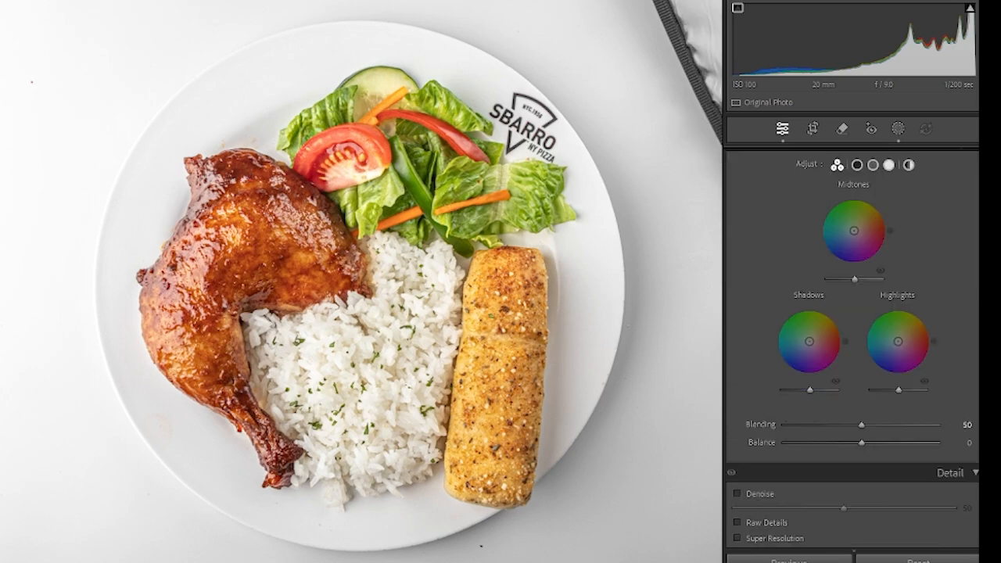